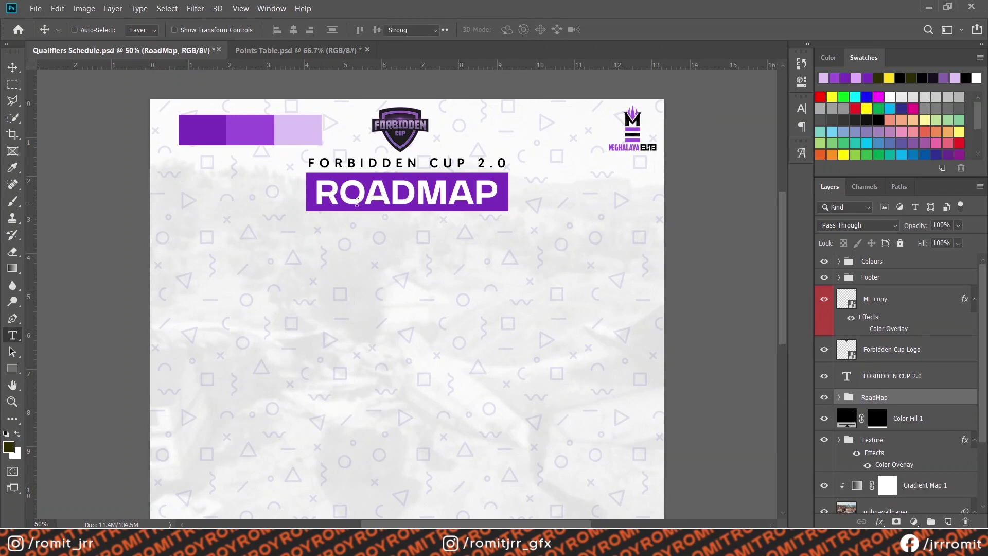
Step: Replace the ROADMAP title text with QUALIFIERS
{"action": "left_click", "coordinate": [357, 201]}
{"action": "double_click", "coordinate": [356, 198]}
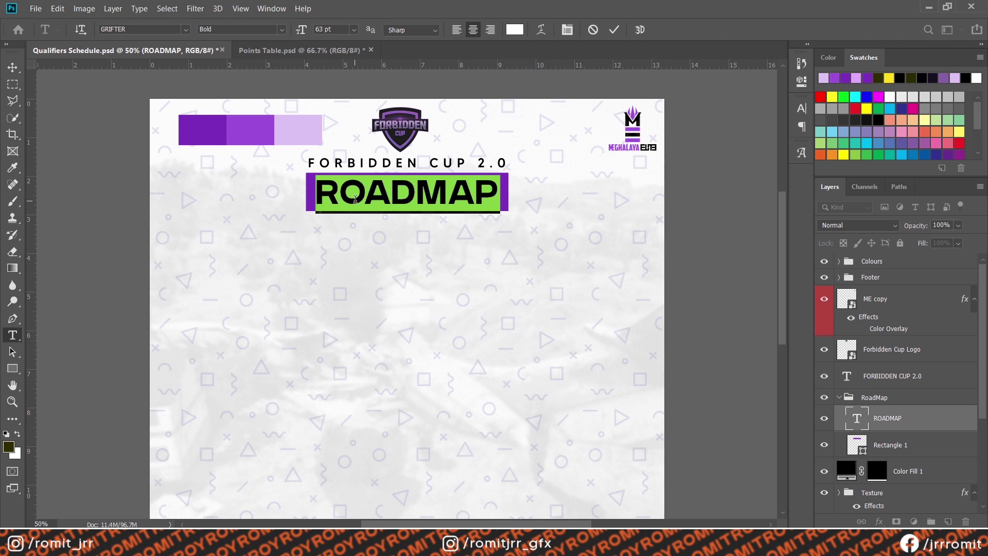
{"action": "type", "text": "QUALI"}
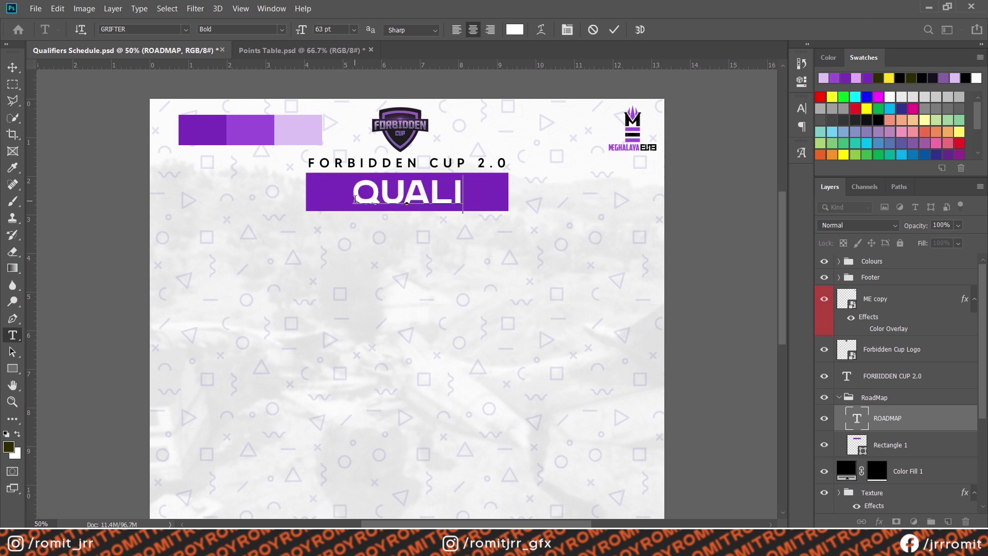
{"action": "type", "text": "FIERS"}
{"action": "key", "text": "ctrl+Return"}
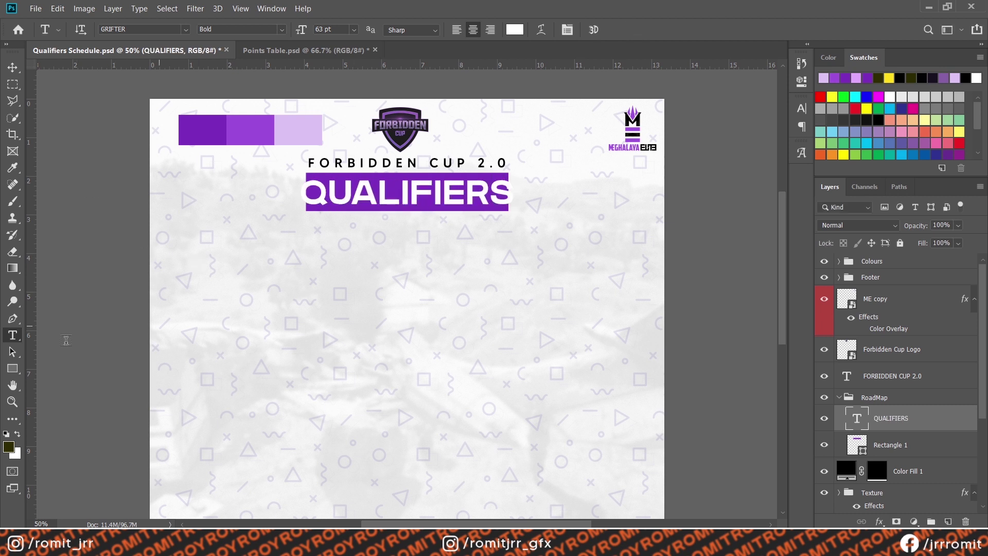
{"action": "left_click", "coordinate": [506, 161]}
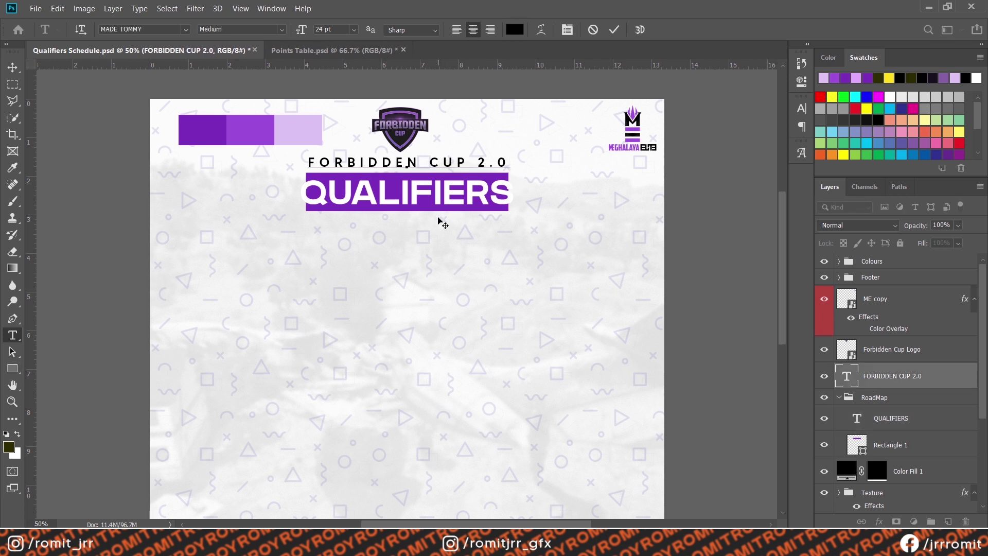
{"action": "type", "text": "SCHEDULE"}
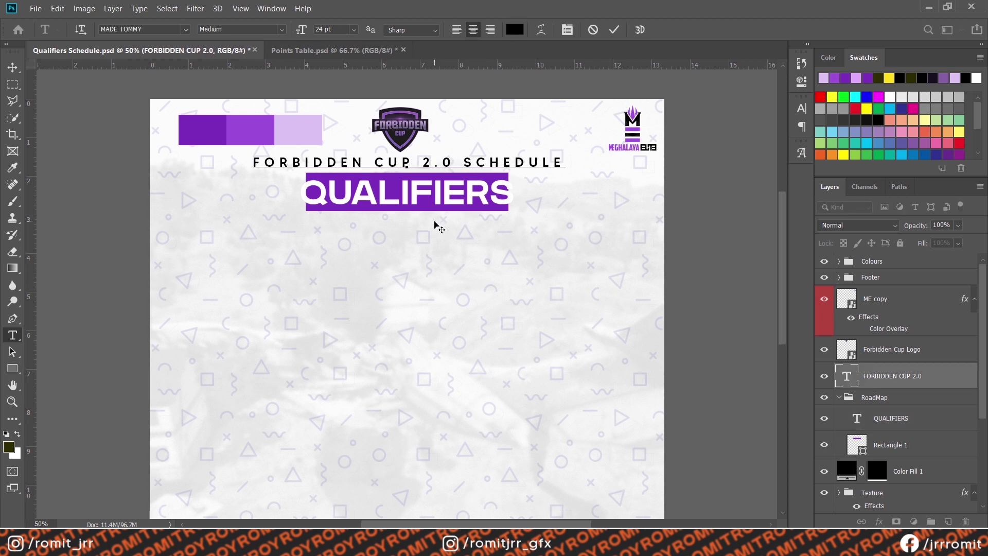
{"action": "key", "text": "Escape"}
Step: Change the title text in the purple banner to SCHEDULE
{"action": "left_click", "coordinate": [362, 194]}
{"action": "key", "text": "ctrl+a"}
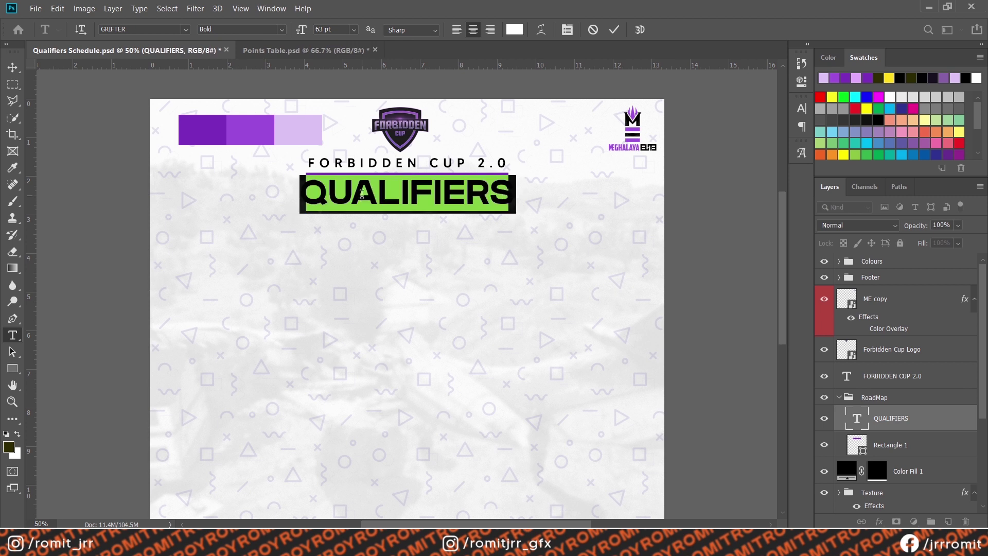
{"action": "type", "text": "SCHEDULE"}
{"action": "key", "text": "ctrl+Return"}
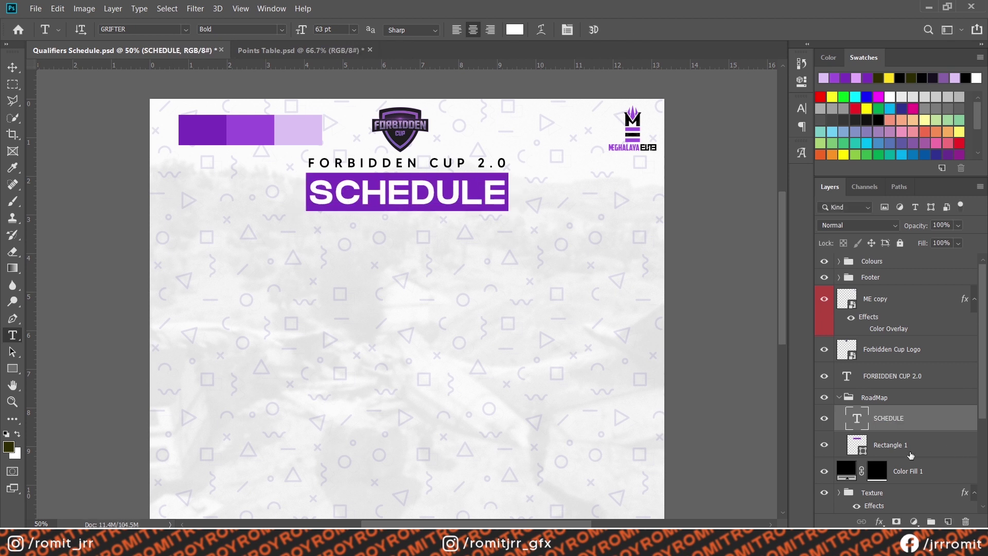
Step: Widen the purple rectangle behind the SCHEDULE title slightly on both sides
{"action": "left_click", "coordinate": [908, 446]}
{"action": "key", "text": "ctrl+t"}
{"action": "left_click_drag", "start_coordinate": [509, 191], "coordinate": [519, 194]}
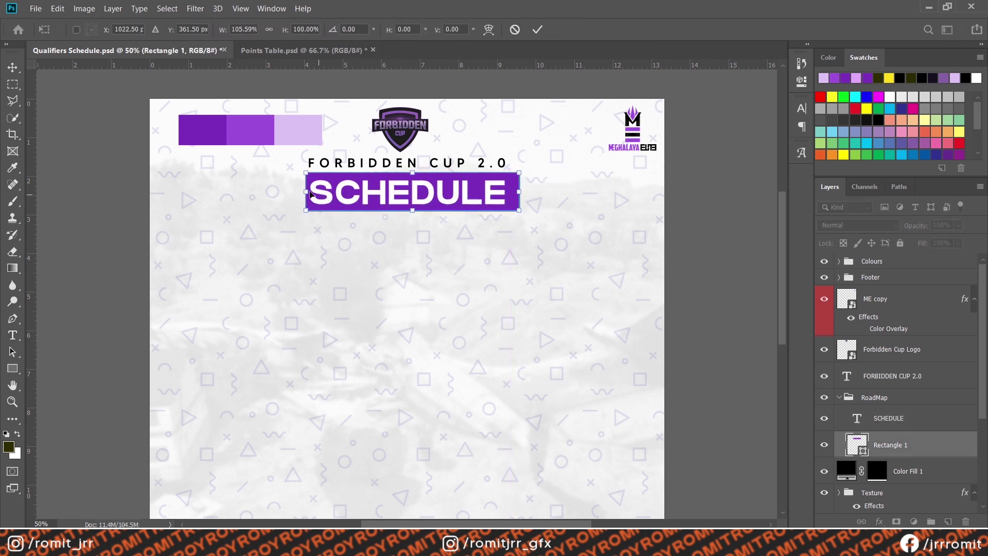
{"action": "left_click_drag", "start_coordinate": [303, 187], "coordinate": [291, 185]}
{"action": "key", "text": "Return"}
{"action": "key", "text": "t"}
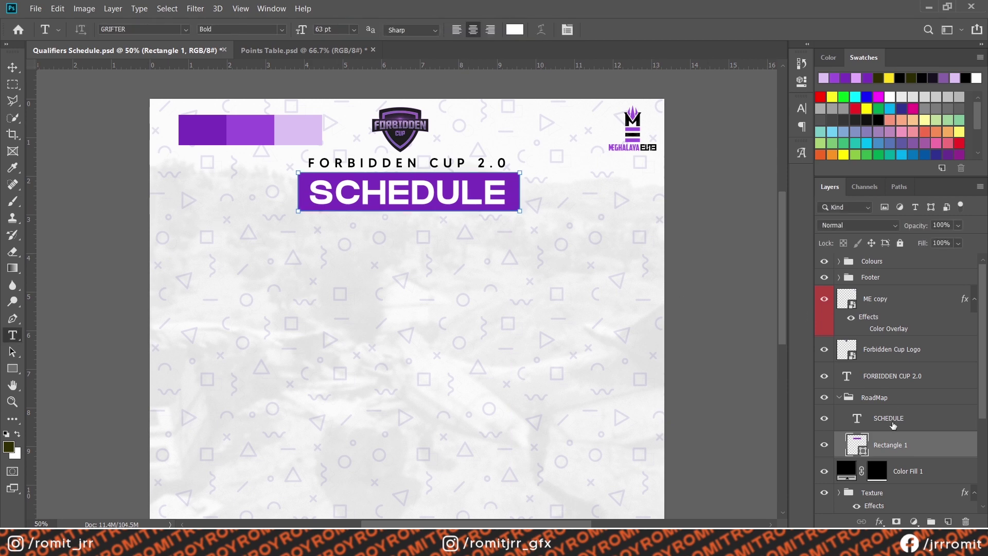
Step: Center the SCHEDULE text and its purple rectangle horizontally on the Background layer
{"action": "left_click", "coordinate": [883, 407], "text": "shift"}
{"action": "scroll", "coordinate": [885, 387], "scroll_direction": "down", "scroll_amount": 5}
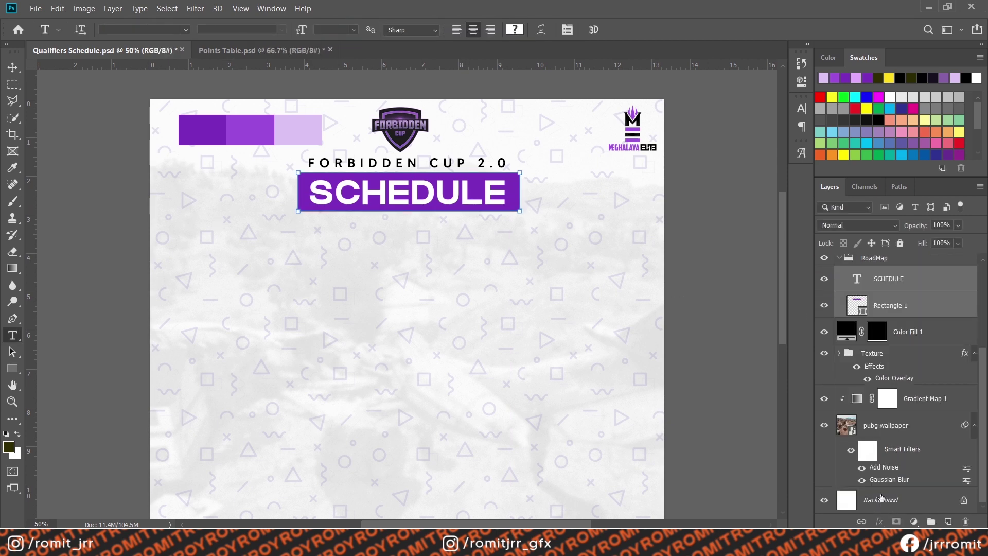
{"action": "key", "text": "v"}
{"action": "left_click", "coordinate": [292, 31]}
{"action": "scroll", "coordinate": [537, 301], "scroll_direction": "down", "scroll_amount": 1}
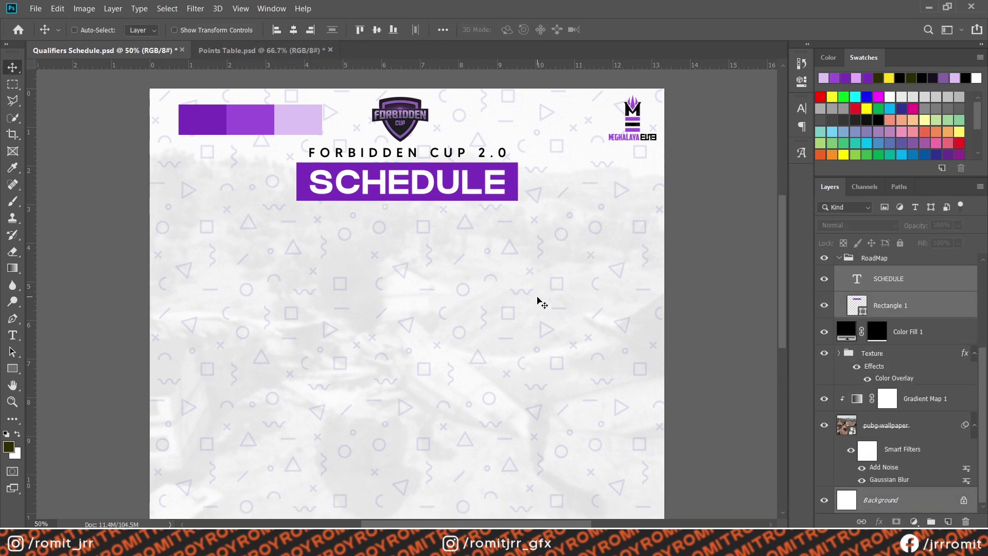
Step: Draw a rectangle about 408 × 212 px below and left of the title and give it a 3 px purple stroke
{"action": "key", "text": "ctrl+minus"}
{"action": "key", "text": "ctrl+minus"}
{"action": "key", "text": "ctrl+plus"}
{"action": "key", "text": "ctrl+plus"}
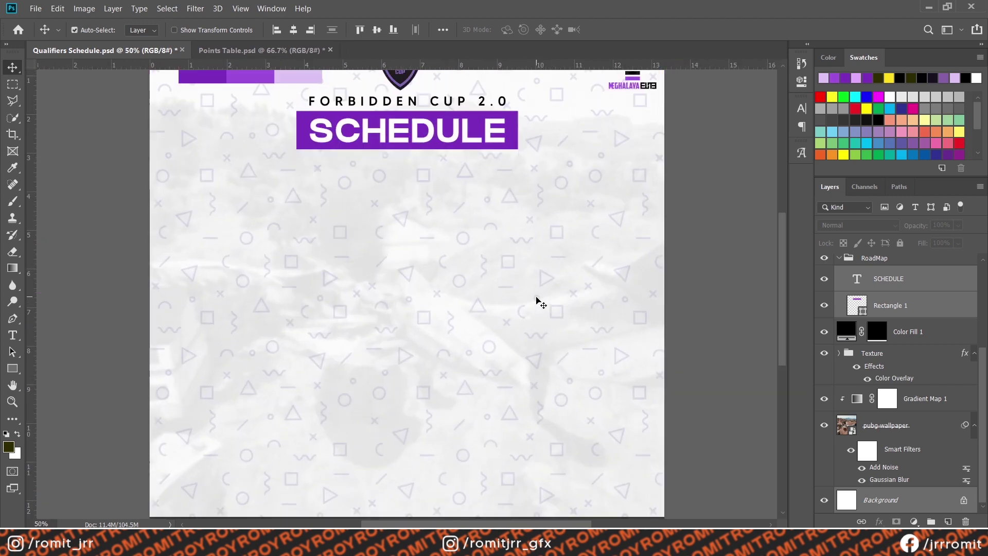
{"action": "key", "text": "ctrl+minus"}
{"action": "left_click", "coordinate": [12, 368]}
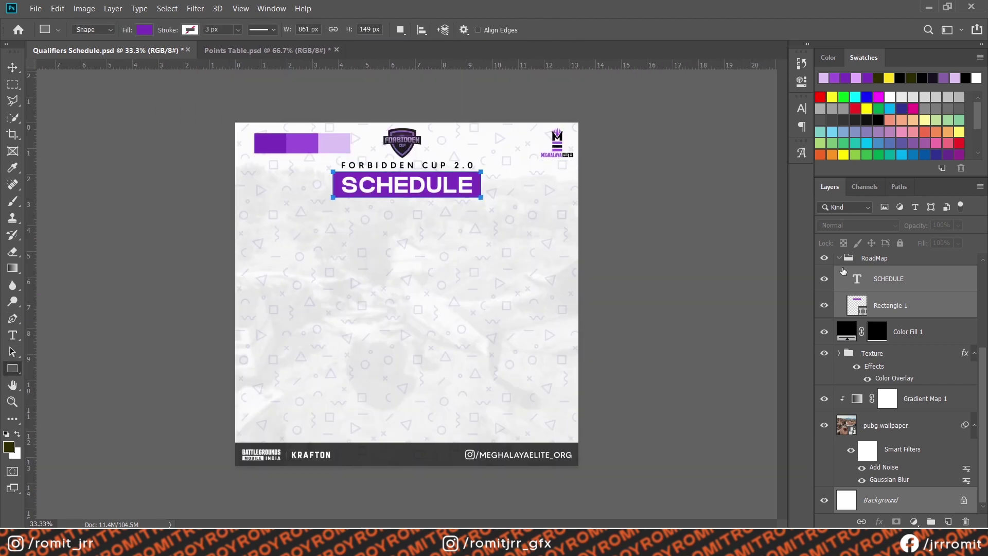
{"action": "left_click", "coordinate": [840, 258]}
{"action": "scroll", "coordinate": [895, 391], "scroll_direction": "up", "scroll_amount": 3}
{"action": "left_click_drag", "start_coordinate": [251, 233], "coordinate": [321, 269]}
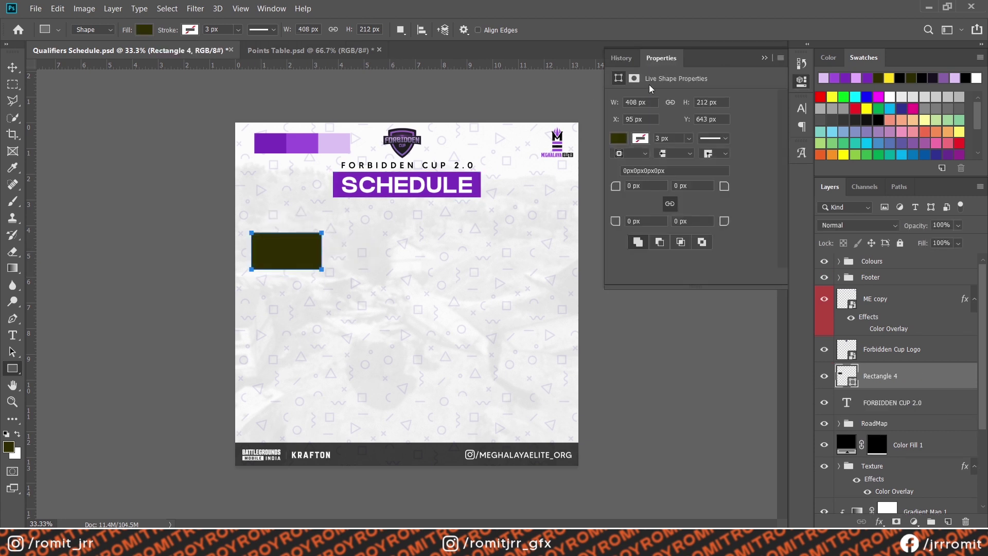
{"action": "left_click", "coordinate": [765, 58]}
{"action": "left_click", "coordinate": [190, 31]}
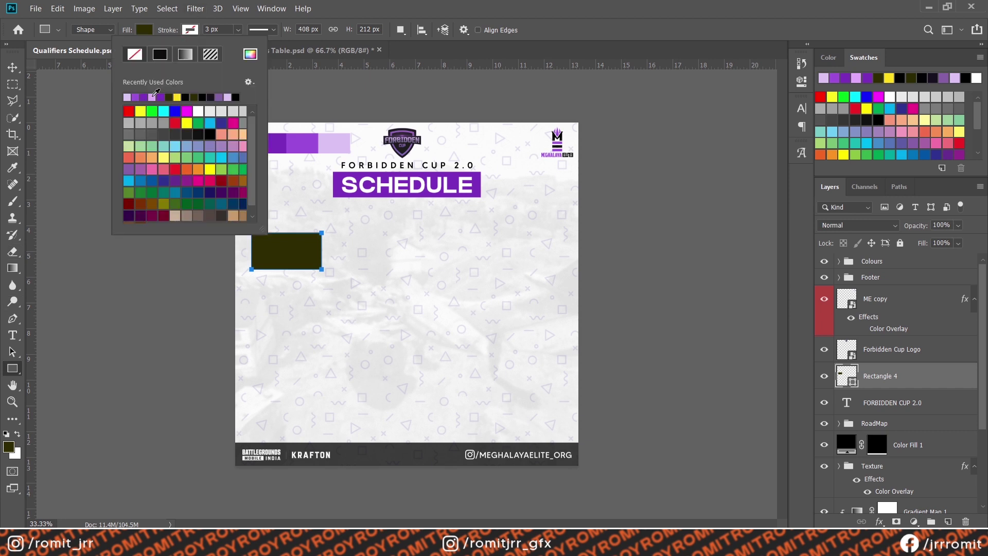
{"action": "left_click", "coordinate": [10, 68]}
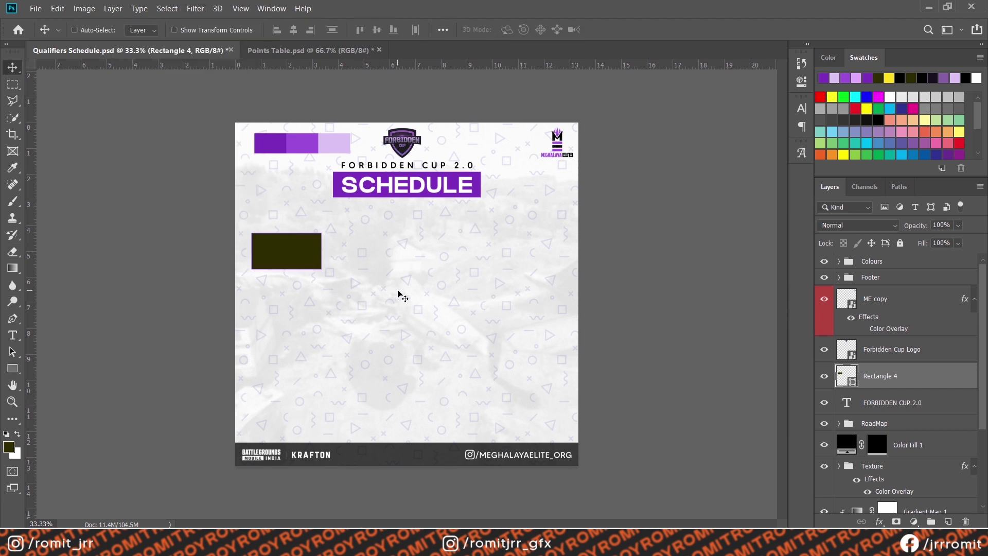
Step: Place the erangel-2.0-header-2000x1080 image at reduced size over the new rectangle and clip it to that rectangle
{"action": "key", "text": "ctrl+plus"}
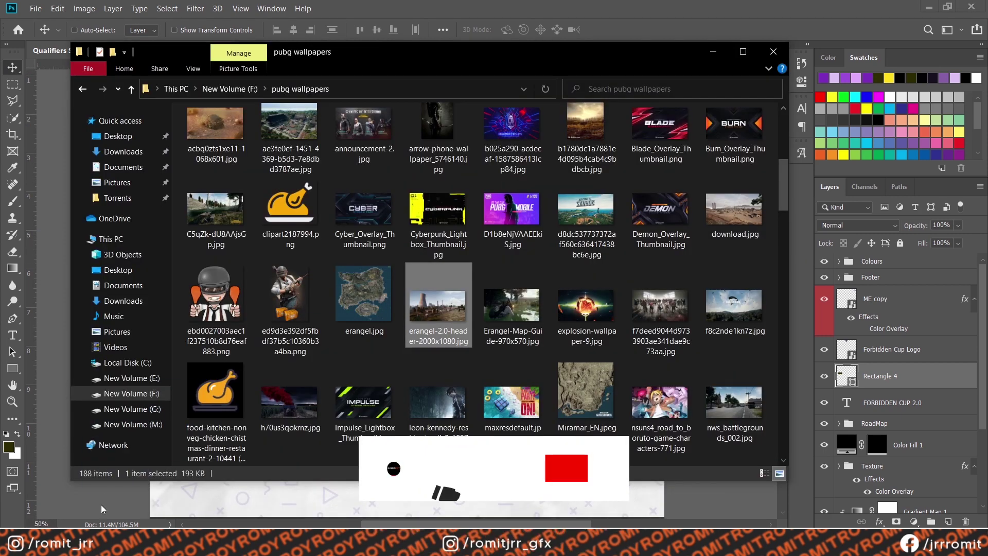
{"action": "left_click_drag", "start_coordinate": [519, 386], "coordinate": [406, 293]}
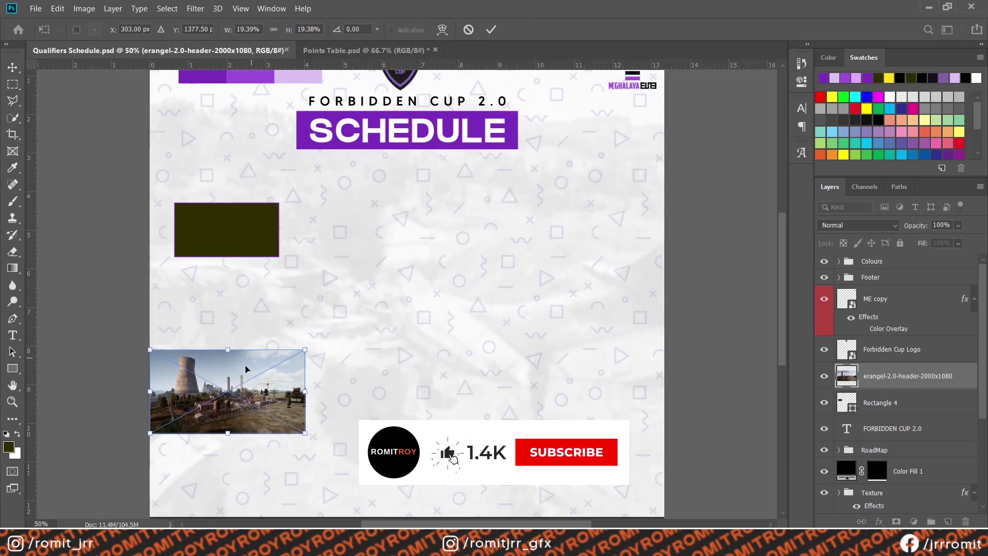
{"action": "left_click_drag", "start_coordinate": [246, 368], "coordinate": [245, 221]}
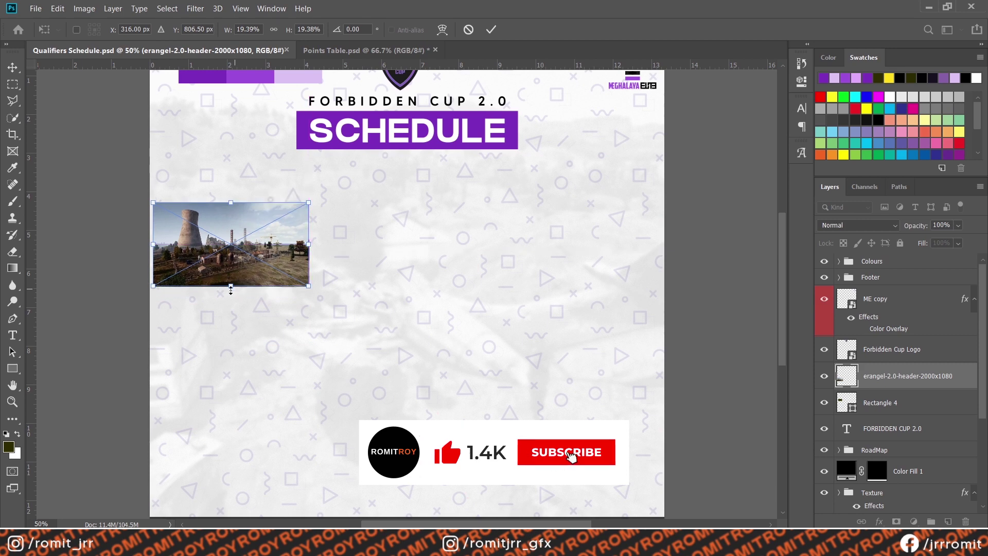
{"action": "left_click_drag", "start_coordinate": [227, 292], "coordinate": [222, 271]}
{"action": "key", "text": "Return"}
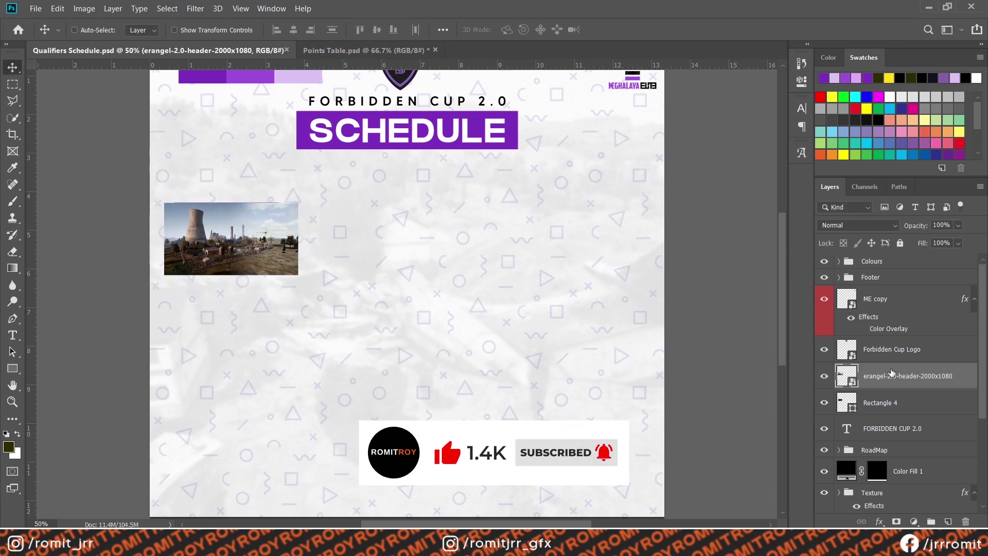
{"action": "right_click", "coordinate": [894, 375]}
{"action": "left_click", "coordinate": [792, 267]}
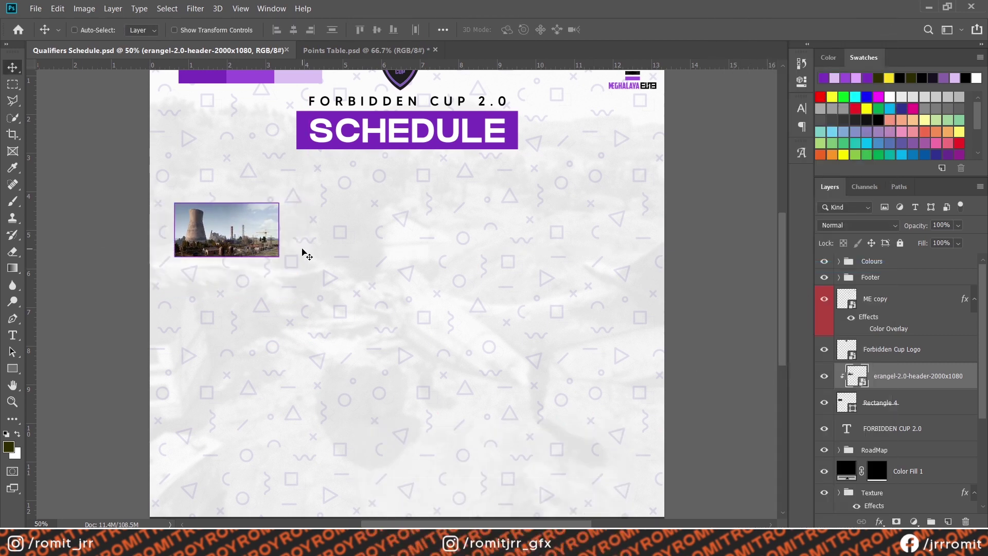
Step: Scale and reposition the clipped Erangel image so it fits inside its rectangle
{"action": "key", "text": "ctrl+plus"}
{"action": "left_click_drag", "start_coordinate": [160, 206], "coordinate": [458, 310]}
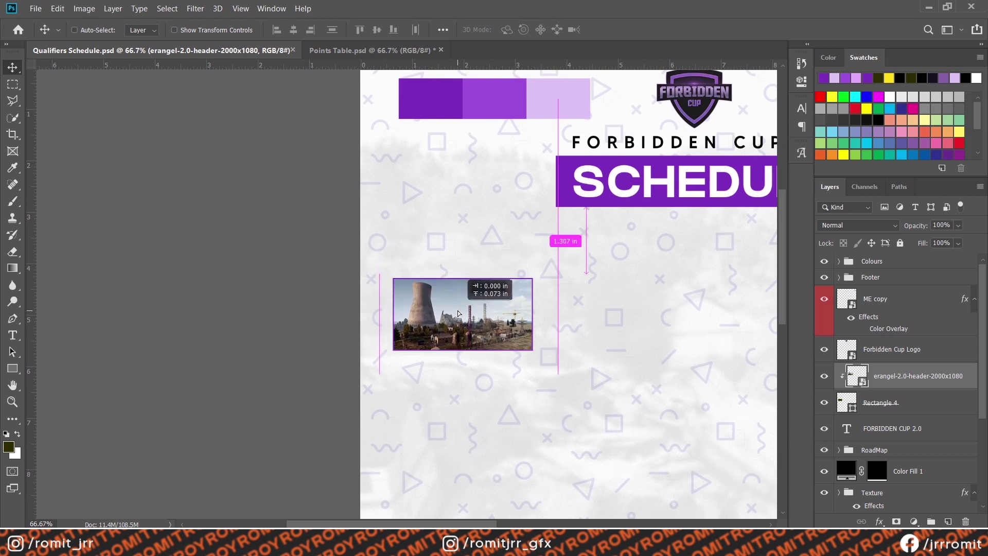
{"action": "key", "text": "ctrl+t"}
{"action": "left_click_drag", "start_coordinate": [468, 274], "coordinate": [468, 279]}
{"action": "left_click_drag", "start_coordinate": [468, 370], "coordinate": [464, 359]}
{"action": "left_click_drag", "start_coordinate": [484, 316], "coordinate": [477, 319]}
{"action": "key", "text": "Return"}
Step: Duplicate the Rectangle 4 layer and move the original above the Erangel image layer
{"action": "left_click_drag", "start_coordinate": [880, 402], "coordinate": [953, 524]}
{"action": "right_click", "coordinate": [879, 372]}
{"action": "key", "text": "Escape"}
{"action": "left_click", "coordinate": [870, 418]}
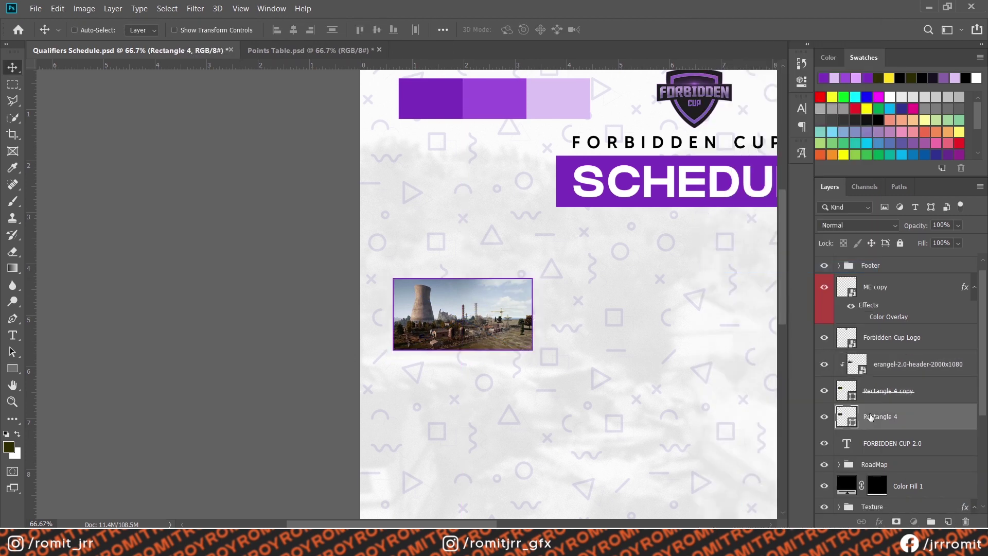
{"action": "left_click_drag", "start_coordinate": [870, 417], "coordinate": [875, 351]}
Step: Set the fill of Rectangle 4 to the dark purple used in the palette
{"action": "key", "text": "u"}
{"action": "left_click", "coordinate": [189, 29]}
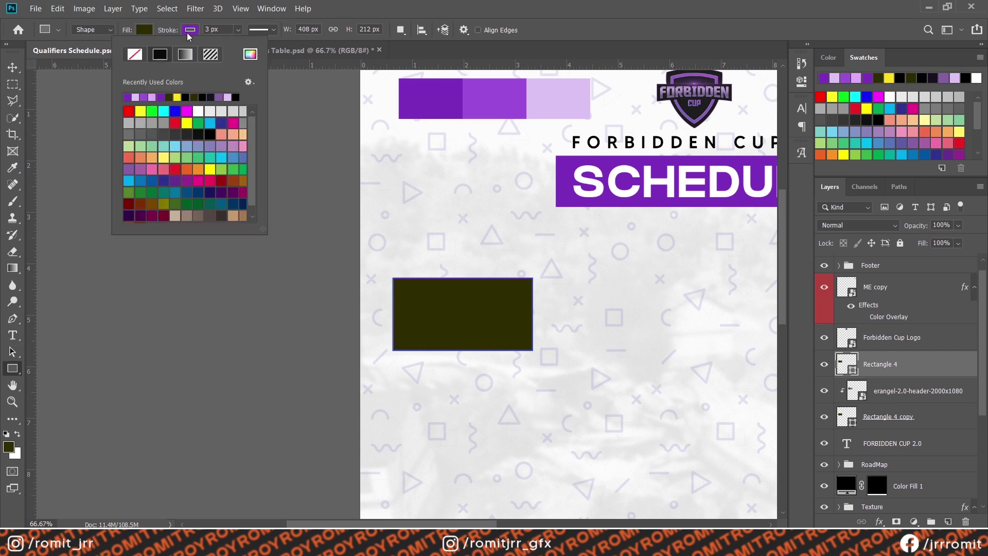
{"action": "left_click", "coordinate": [144, 30]}
{"action": "double_click", "coordinate": [82, 97]}
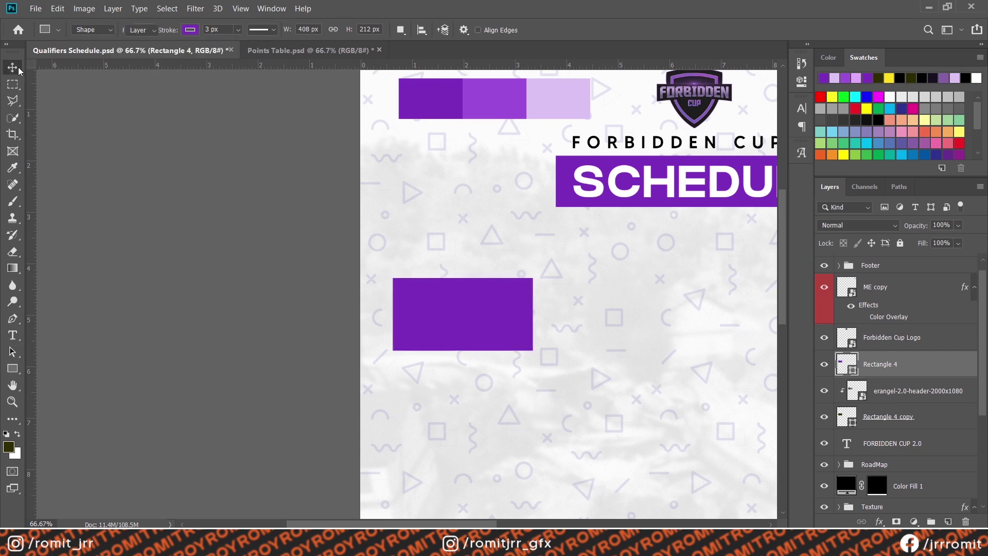
Step: Shorten the purple Rectangle 4 to a strip about 49 px tall and move it directly below the Erangel image
{"action": "key", "text": "v"}
{"action": "key", "text": "ctrl+t"}
{"action": "left_click_drag", "start_coordinate": [462, 278], "coordinate": [470, 334]}
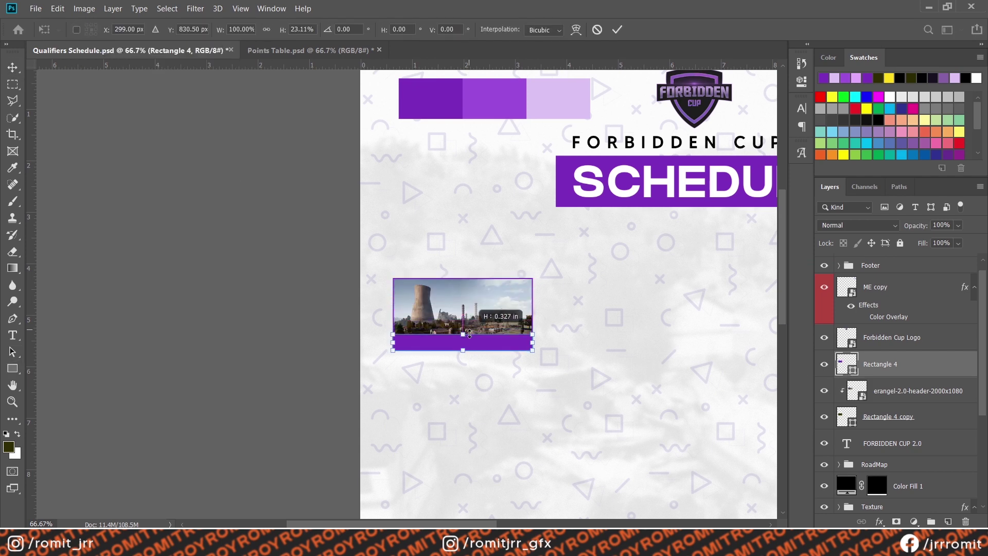
{"action": "key", "text": "Return"}
{"action": "left_click_drag", "start_coordinate": [453, 252], "coordinate": [452, 269]}
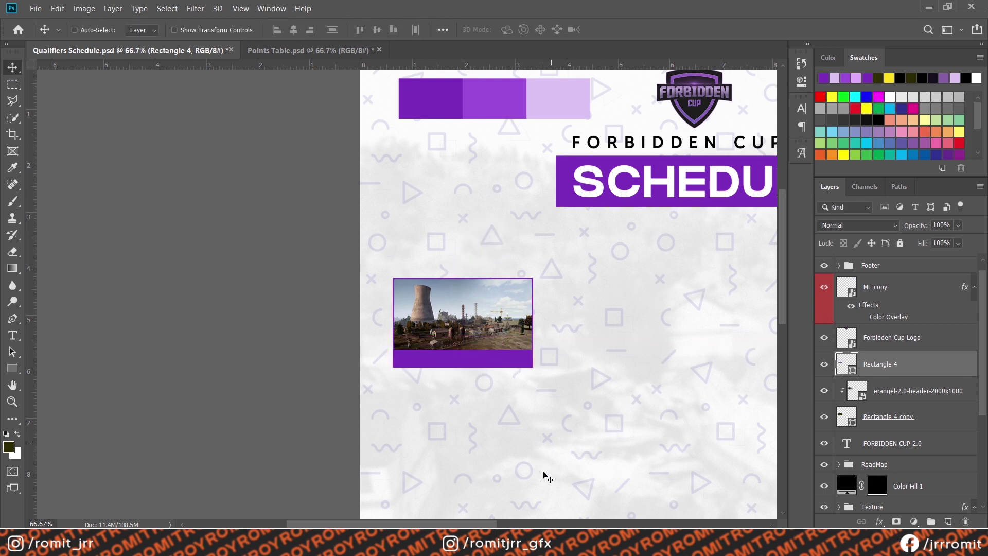
Step: Set the stroke of Rectangle 4 copy, the frame around the Erangel image, to light purple
{"action": "scroll", "coordinate": [470, 524], "scroll_direction": "right", "scroll_amount": 5}
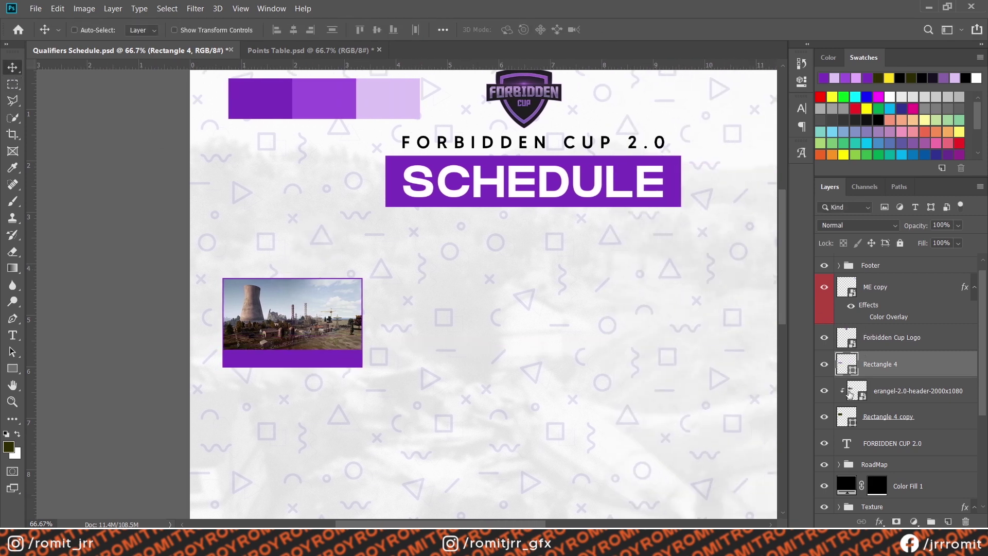
{"action": "left_click", "coordinate": [844, 418]}
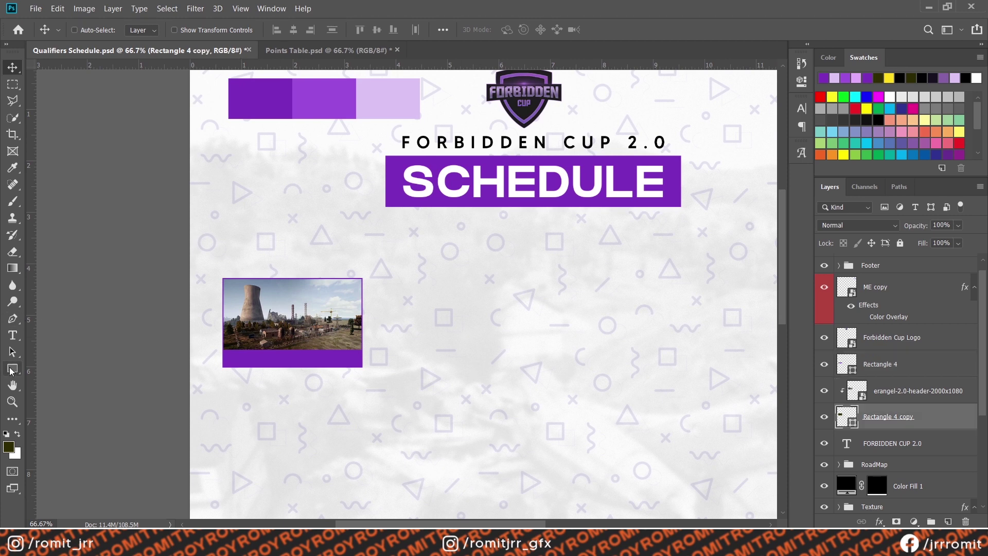
{"action": "left_click", "coordinate": [11, 370]}
{"action": "left_click", "coordinate": [189, 30]}
{"action": "left_click", "coordinate": [199, 105]}
{"action": "left_click", "coordinate": [14, 68]}
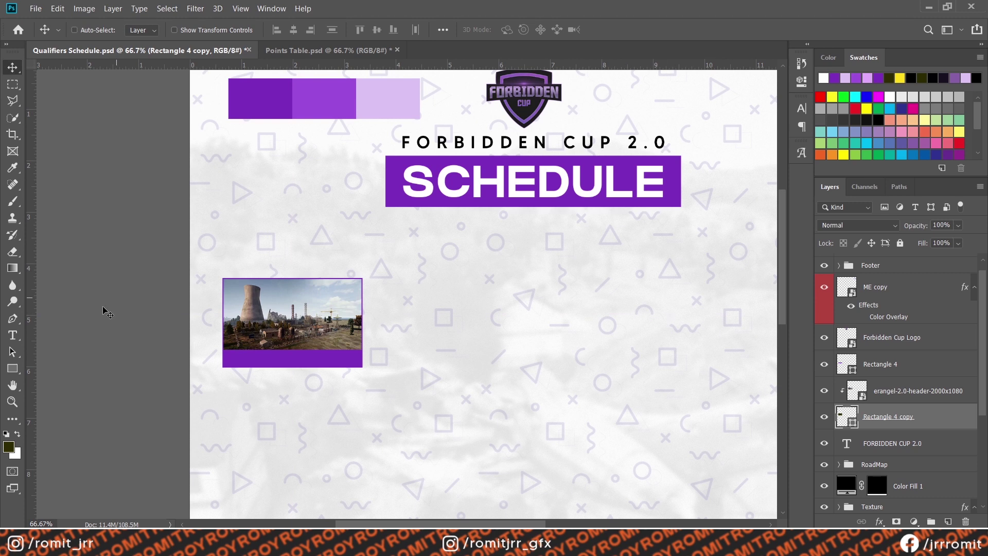
{"action": "left_click", "coordinate": [11, 369]}
{"action": "left_click", "coordinate": [190, 29]}
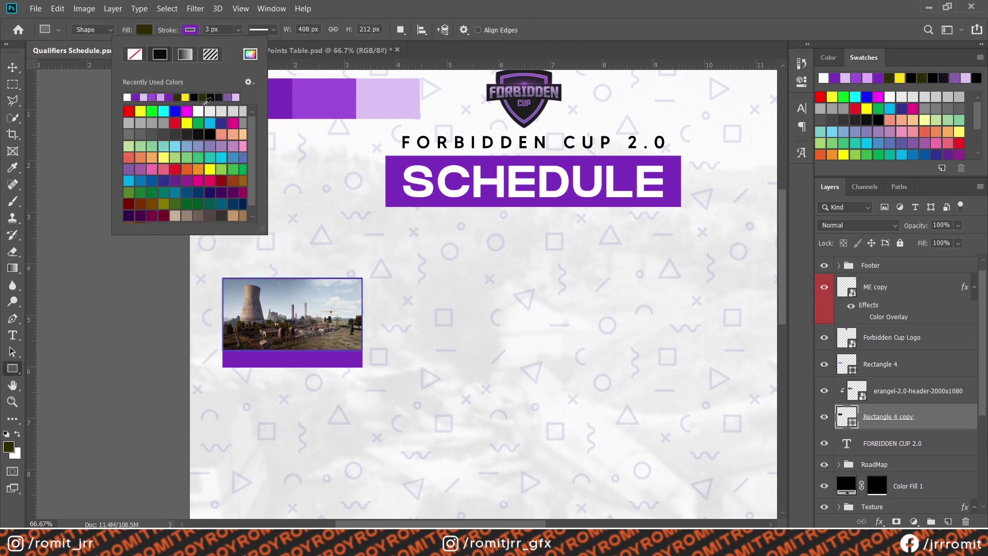
{"action": "left_click", "coordinate": [14, 70]}
Step: Give the purple strip below the image a matching light purple stroke
{"action": "left_click", "coordinate": [859, 361]}
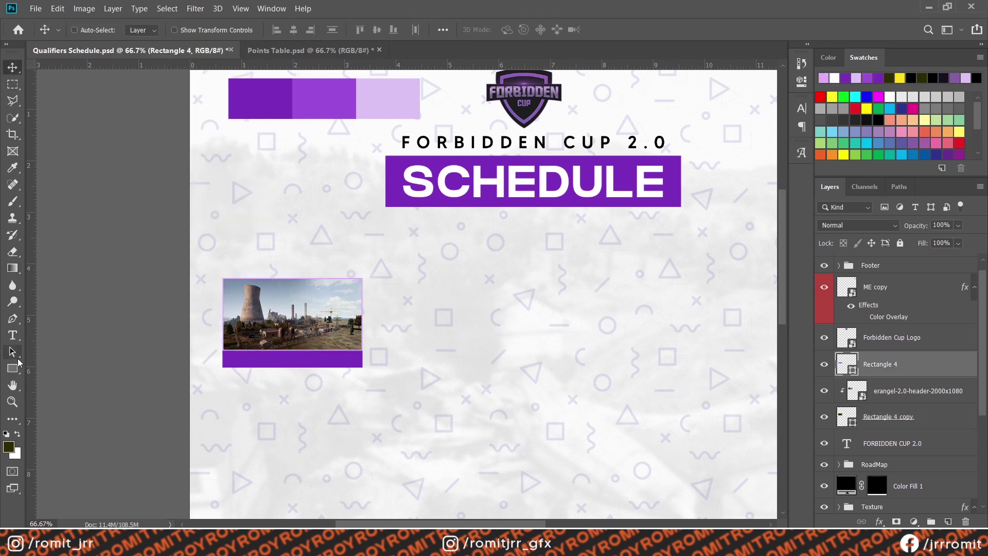
{"action": "left_click", "coordinate": [13, 369]}
{"action": "left_click", "coordinate": [190, 29]}
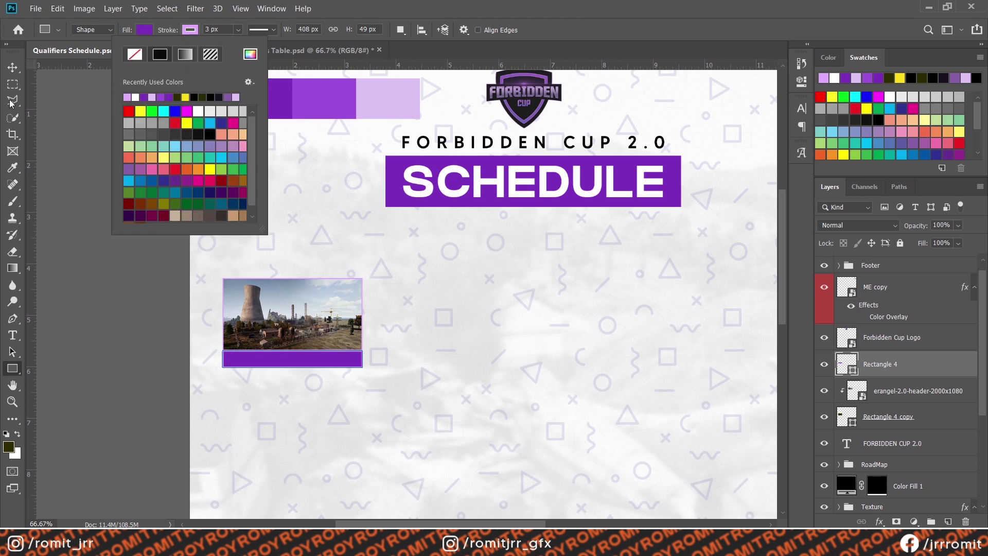
{"action": "left_click", "coordinate": [14, 70]}
Step: Nudge the purple strip up so its top border overlaps the bottom border of the image frame
{"action": "key", "text": "ctrl+plus"}
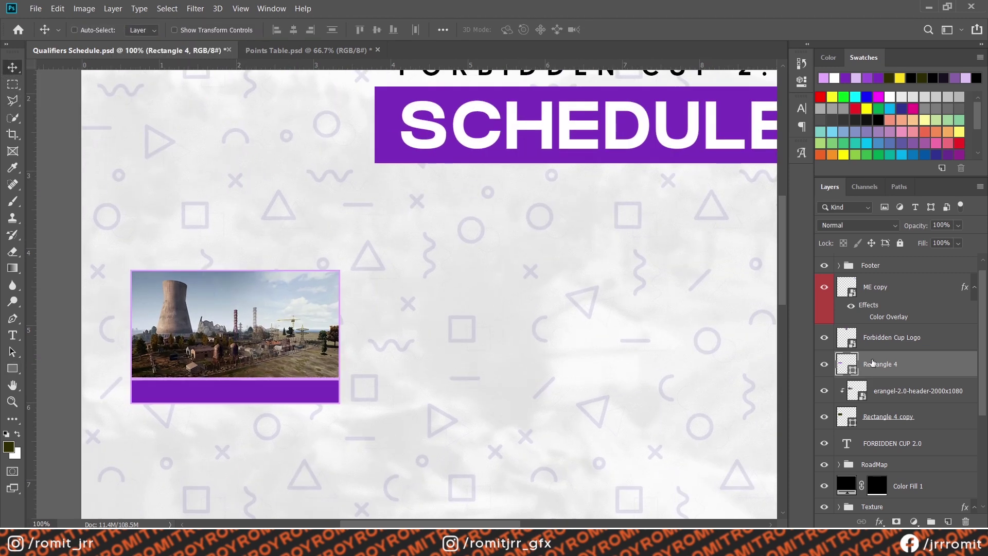
{"action": "key", "text": "Up"}
{"action": "key", "text": "Up"}
{"action": "key", "text": "Up"}
{"action": "key", "text": "Up"}
{"action": "key", "text": "Down"}
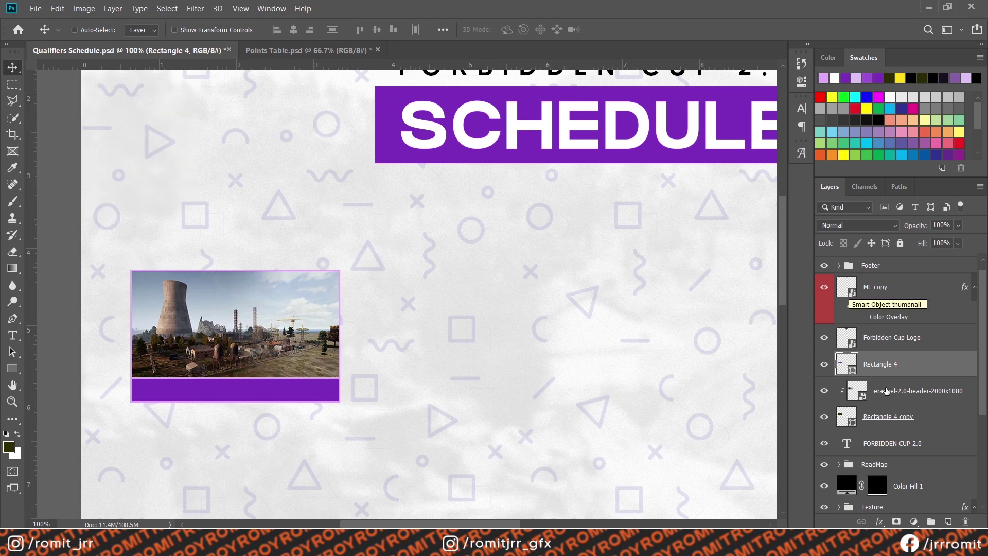
Step: Stretch the purple strip below the Erangel image downward to about 116% of its height
{"action": "key", "text": "ctrl+t"}
{"action": "left_click_drag", "start_coordinate": [236, 402], "coordinate": [237, 407]}
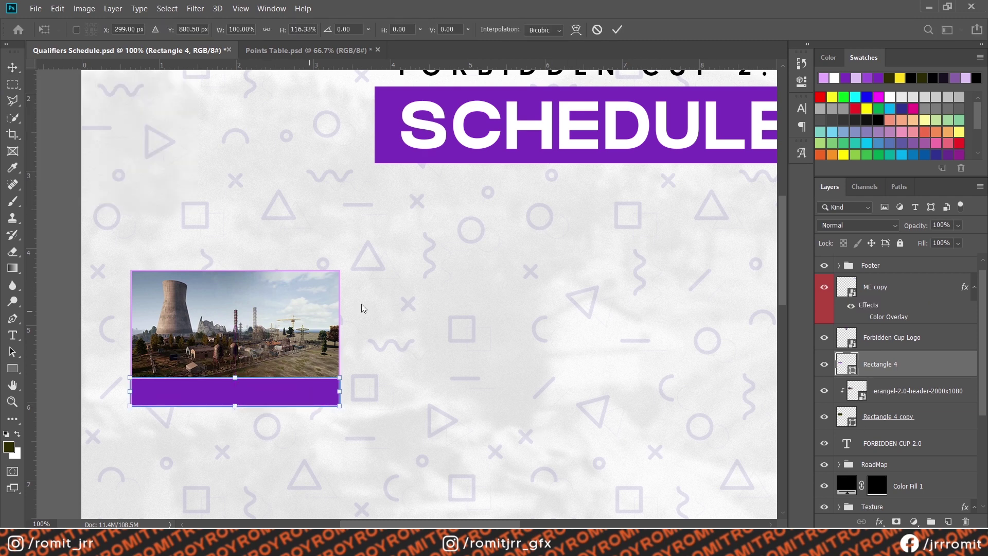
{"action": "key", "text": "Return"}
{"action": "left_click", "coordinate": [920, 425], "text": "ctrl"}
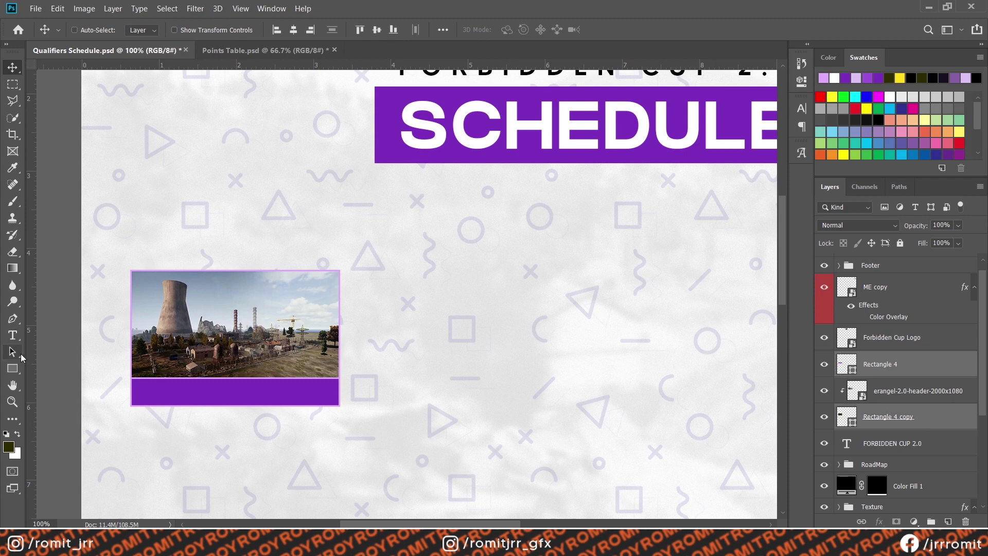
{"action": "key", "text": "u"}
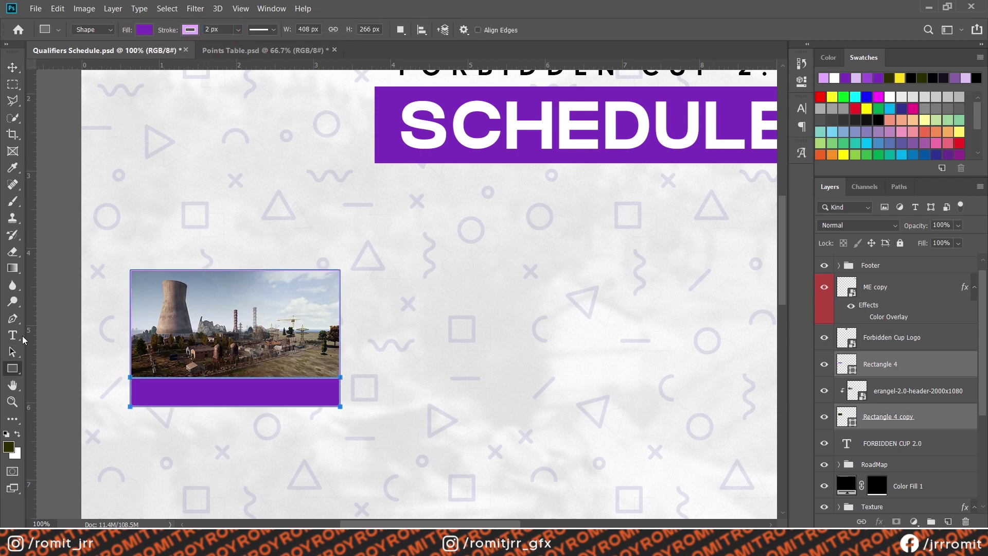
Step: Add an "ERANGEL | 6PM" text line in the empty area, set in MADE TOMMY Regular at 18 pt
{"action": "left_click", "coordinate": [13, 335]}
{"action": "left_click", "coordinate": [560, 389]}
{"action": "left_click", "coordinate": [186, 30]}
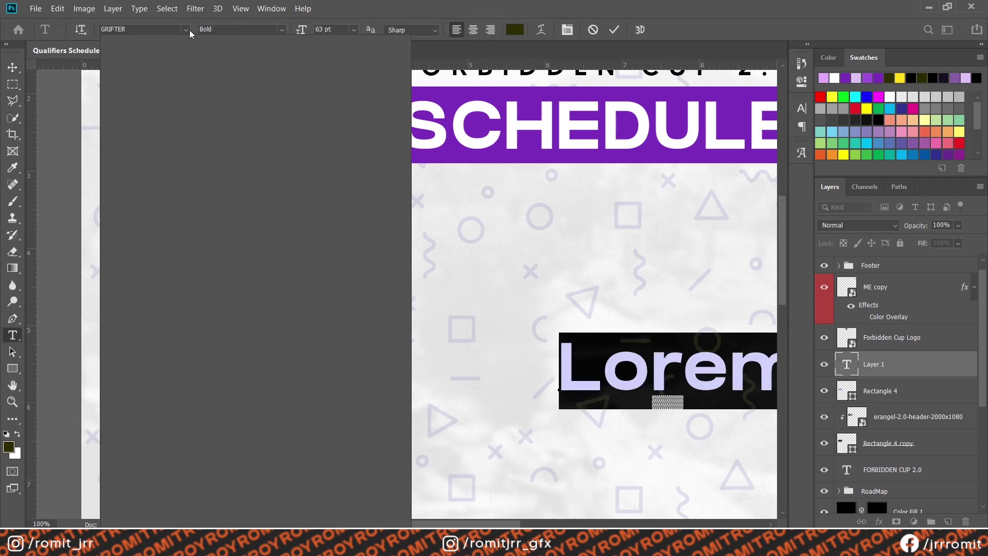
{"action": "left_click", "coordinate": [172, 64]}
{"action": "left_click", "coordinate": [281, 30]}
{"action": "left_click", "coordinate": [238, 70]}
{"action": "left_click", "coordinate": [282, 30]}
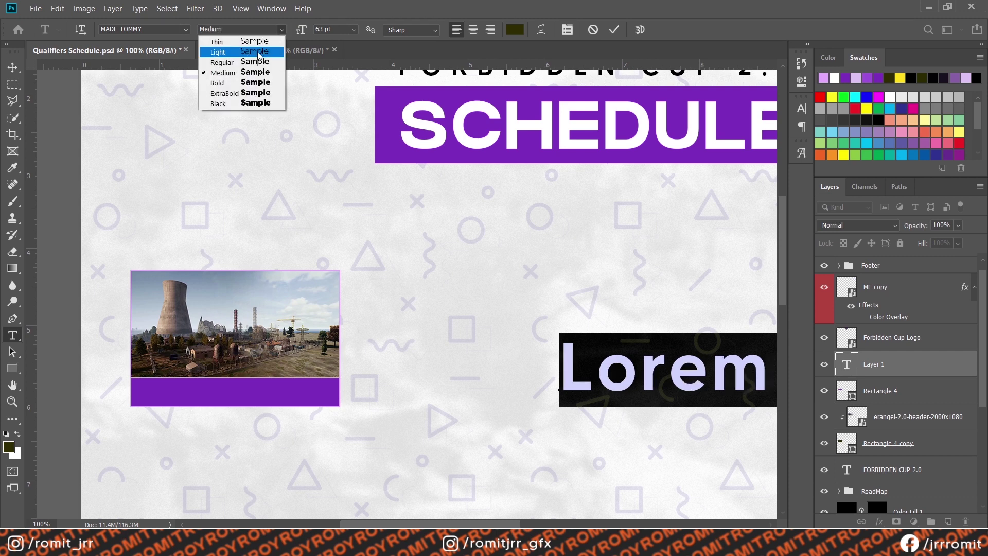
{"action": "left_click", "coordinate": [221, 61]}
{"action": "left_click", "coordinate": [353, 30]}
{"action": "left_click", "coordinate": [331, 129]}
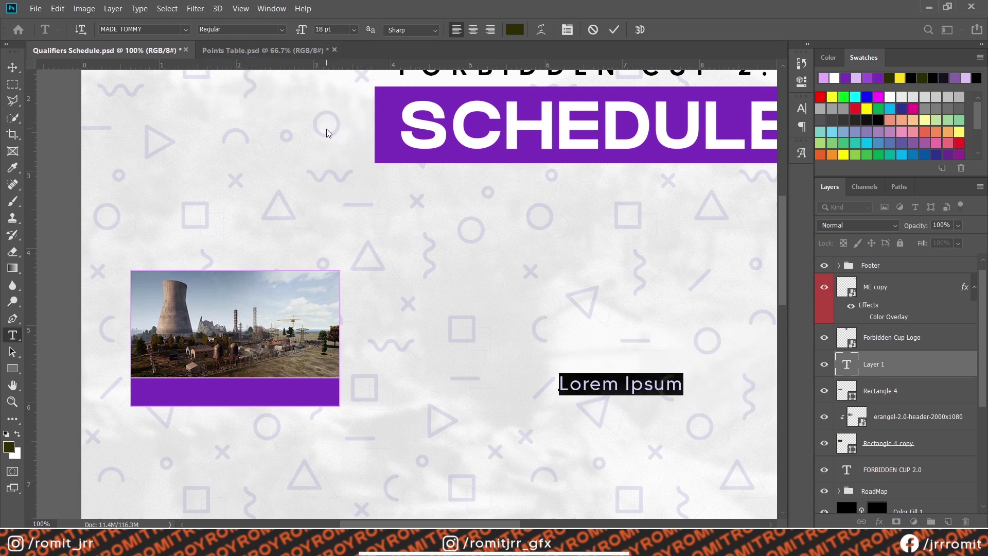
{"action": "type", "text": "ERANGEL | 6PM"}
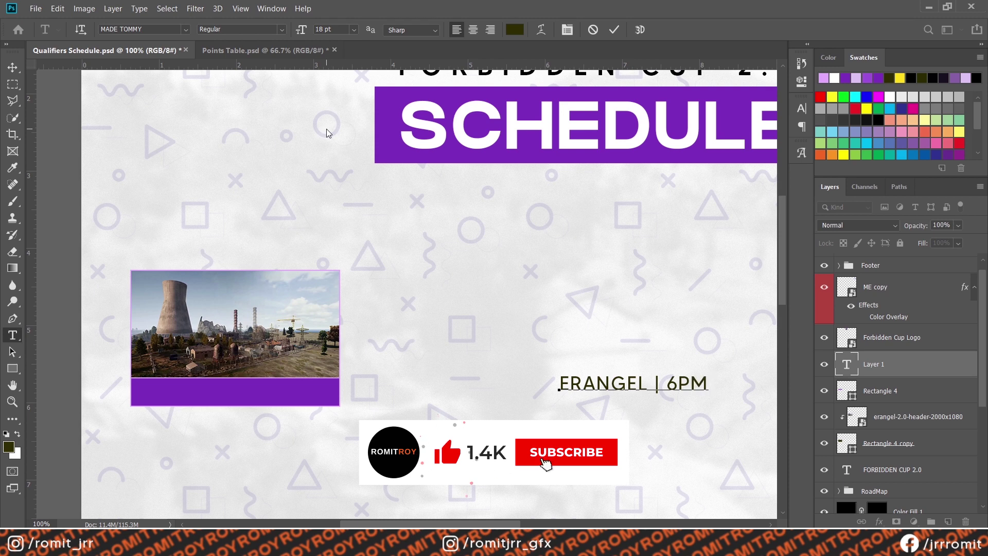
Step: Color the "ERANGEL | 6PM" text white and place it on the purple strip below the image
{"action": "key", "text": "ctrl+a"}
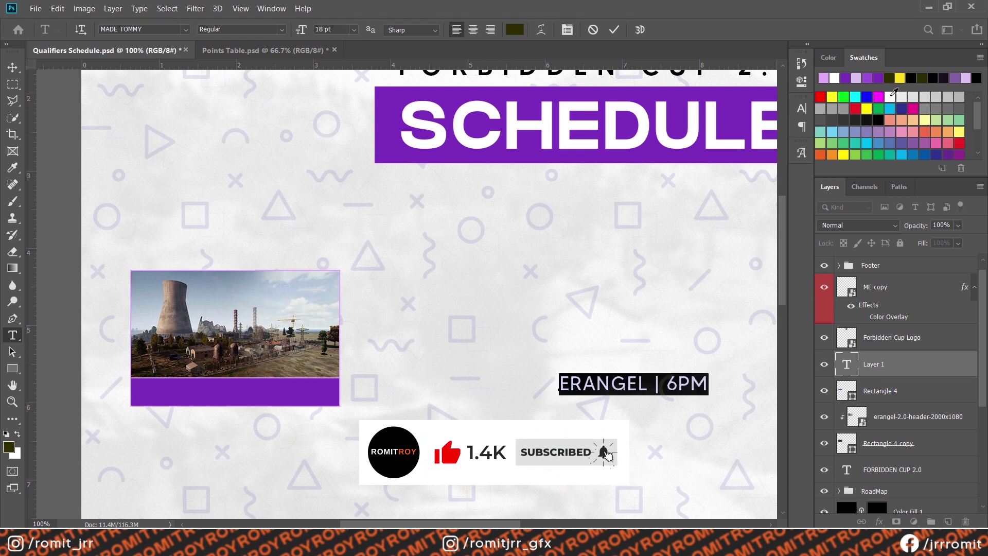
{"action": "left_click", "coordinate": [834, 78]}
{"action": "left_click", "coordinate": [353, 29]}
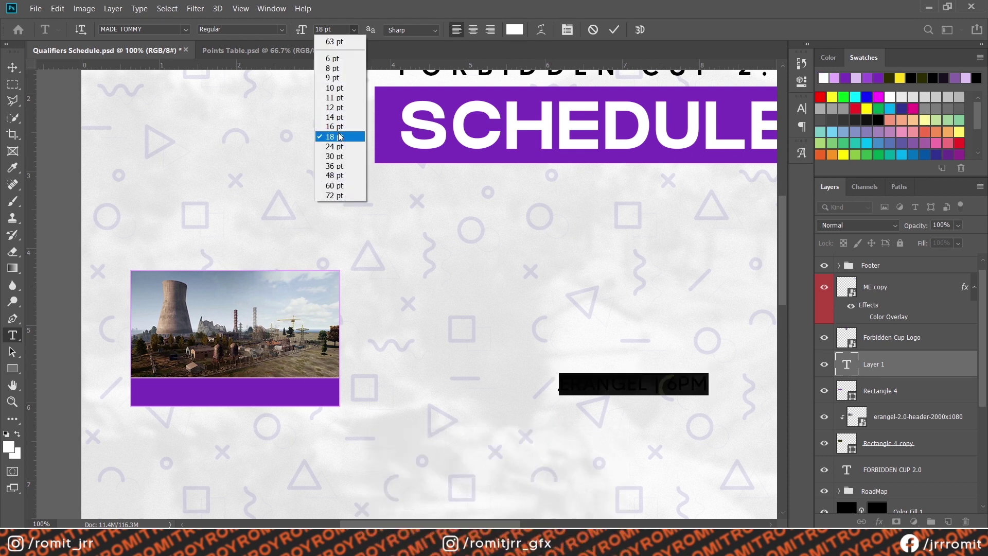
{"action": "left_click", "coordinate": [340, 137]}
{"action": "left_click", "coordinate": [13, 67]}
{"action": "left_click_drag", "start_coordinate": [633, 385], "coordinate": [234, 393]}
Step: Center-align the "ERANGEL | 6PM" text and reposition it in the middle of the purple strip
{"action": "left_click", "coordinate": [12, 335]}
{"action": "left_click", "coordinate": [227, 392]}
{"action": "key", "text": "ctrl+a"}
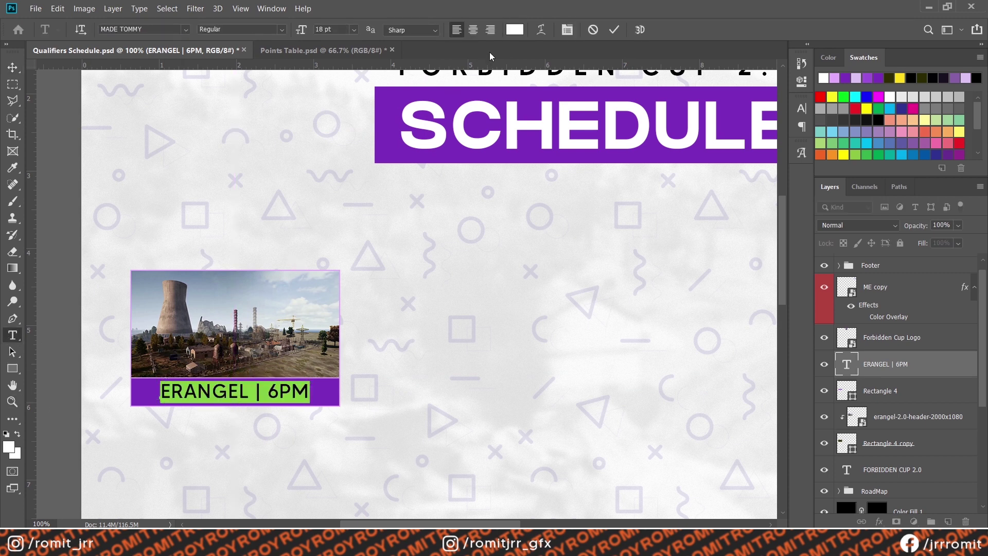
{"action": "left_click", "coordinate": [473, 30]}
{"action": "left_click", "coordinate": [10, 66]}
{"action": "left_click_drag", "start_coordinate": [167, 380], "coordinate": [241, 380]}
Step: Group the label text, purple strip, Erangel image and its frame, and name the group Erangel
{"action": "key", "text": "ctrl+minus"}
{"action": "key", "text": "ctrl+minus"}
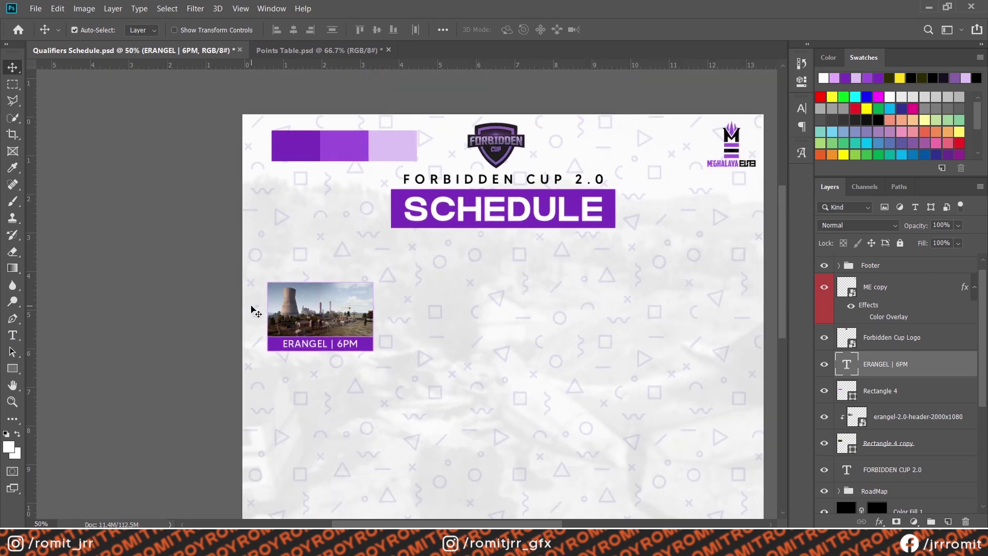
{"action": "key", "text": "ctrl+plus"}
{"action": "key", "text": "ctrl+plus"}
{"action": "key", "text": "ctrl+minus"}
{"action": "key", "text": "ctrl+plus"}
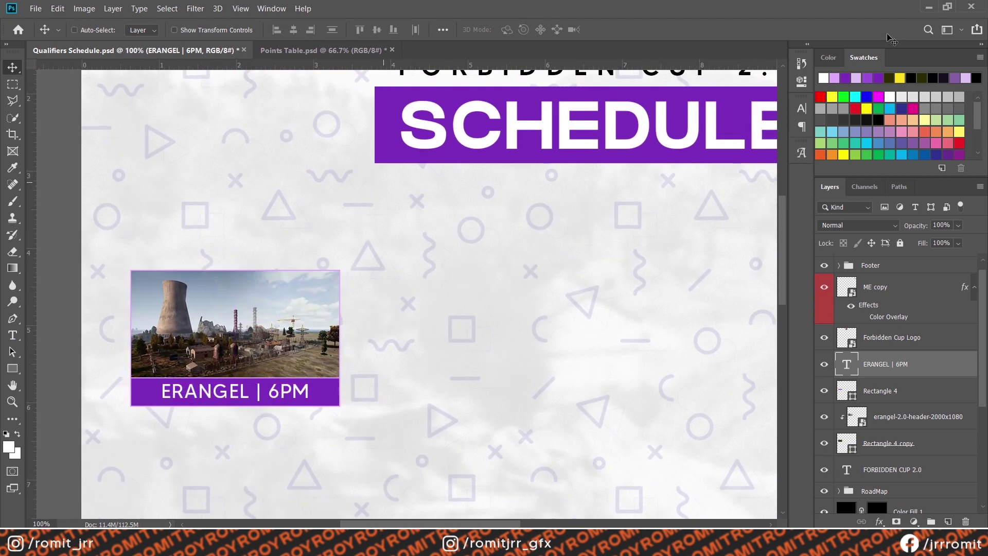
{"action": "left_click", "coordinate": [888, 388], "text": "shift"}
{"action": "left_click", "coordinate": [888, 417], "text": "shift"}
{"action": "left_click", "coordinate": [885, 443], "text": "shift"}
{"action": "key", "text": "ctrl+g"}
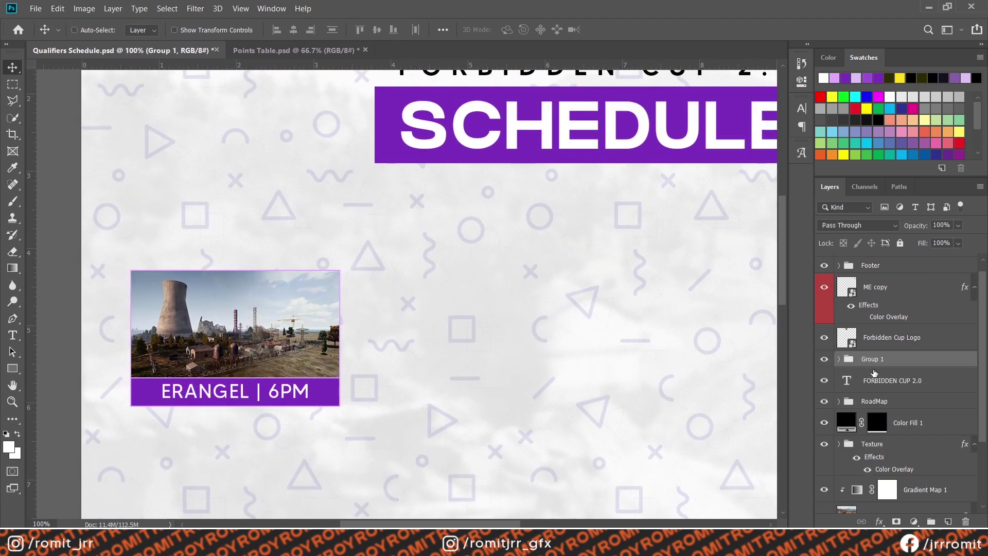
{"action": "type", "text": "l"}
{"action": "key", "text": "Return"}
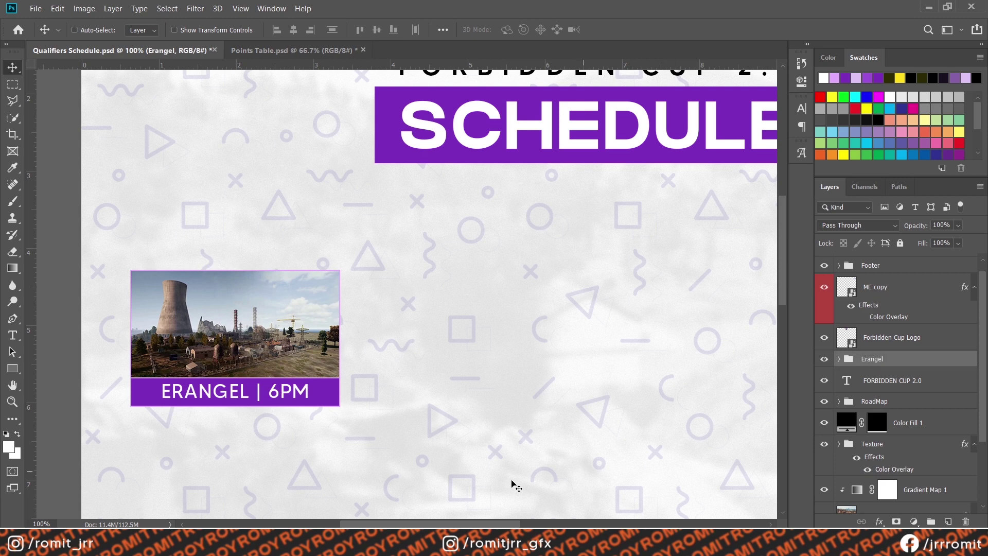
Step: Change the time in the Erangel card's label to 7PM
{"action": "left_click", "coordinate": [12, 335]}
{"action": "left_click_drag", "start_coordinate": [280, 390], "coordinate": [268, 389]}
{"action": "type", "text": "7"}
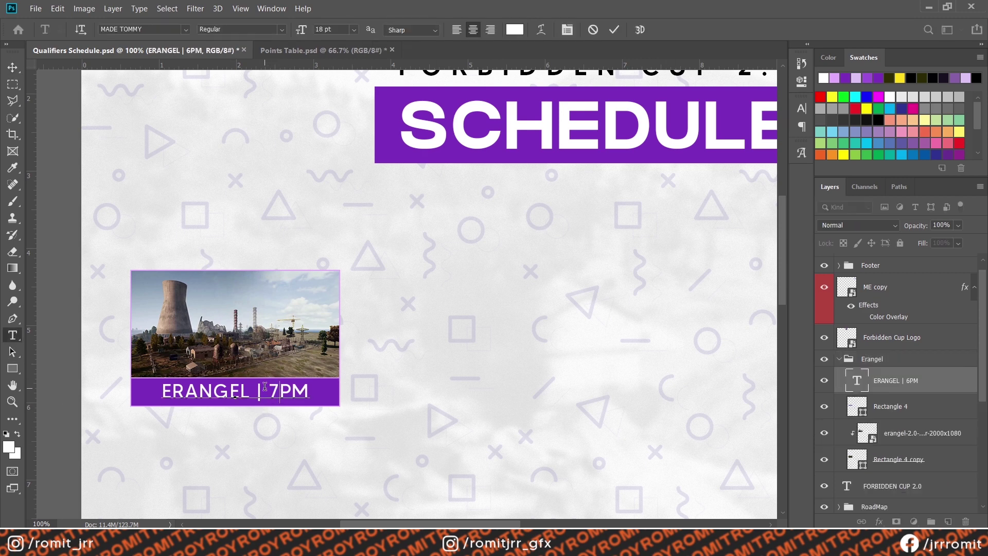
{"action": "key", "text": "Return"}
{"action": "key", "text": "BackSpace"}
{"action": "left_click", "coordinate": [906, 369]}
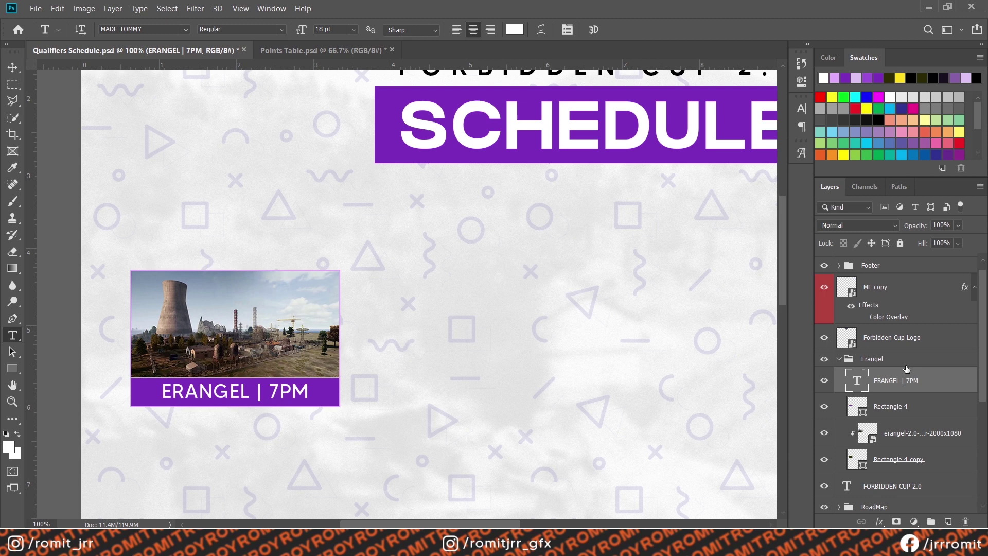
Step: Duplicate the Erangel card group and name the copy Miramar
{"action": "left_click", "coordinate": [839, 359]}
{"action": "left_click", "coordinate": [879, 362]}
{"action": "key", "text": "ctrl+j"}
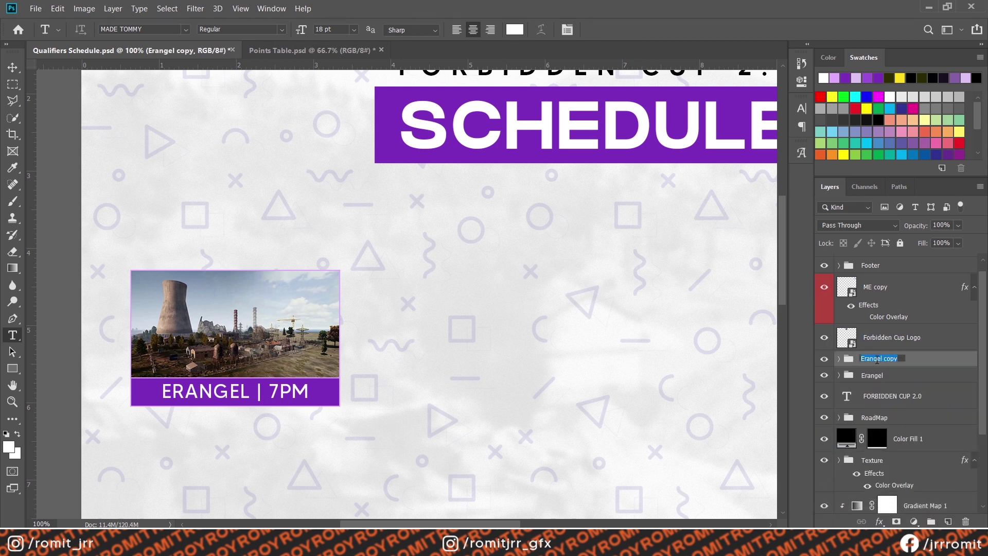
{"action": "type", "text": "Miramar"}
{"action": "key", "text": "Return"}
Step: Put the Erangel group above Miramar in the layer order and shift its card sideways to the right of the Miramar card
{"action": "left_click_drag", "start_coordinate": [878, 380], "coordinate": [873, 350]}
{"action": "left_click", "coordinate": [12, 67]}
{"action": "left_click_drag", "start_coordinate": [203, 242], "coordinate": [443, 242]}
Step: Change the Miramar card's label to "MIRAMAR | 6PM"
{"action": "key", "text": "t"}
{"action": "double_click", "coordinate": [250, 393]}
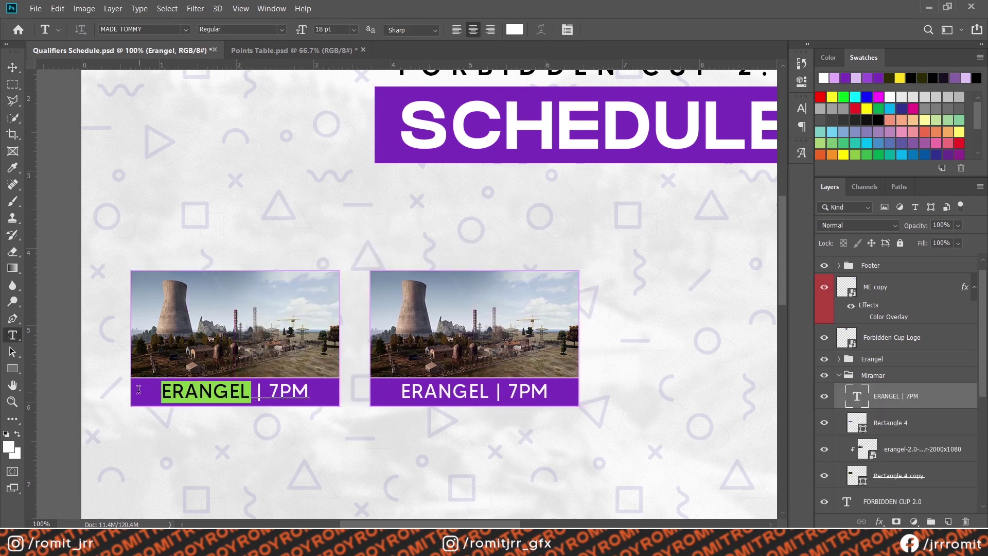
{"action": "type", "text": "MIRMAR"}
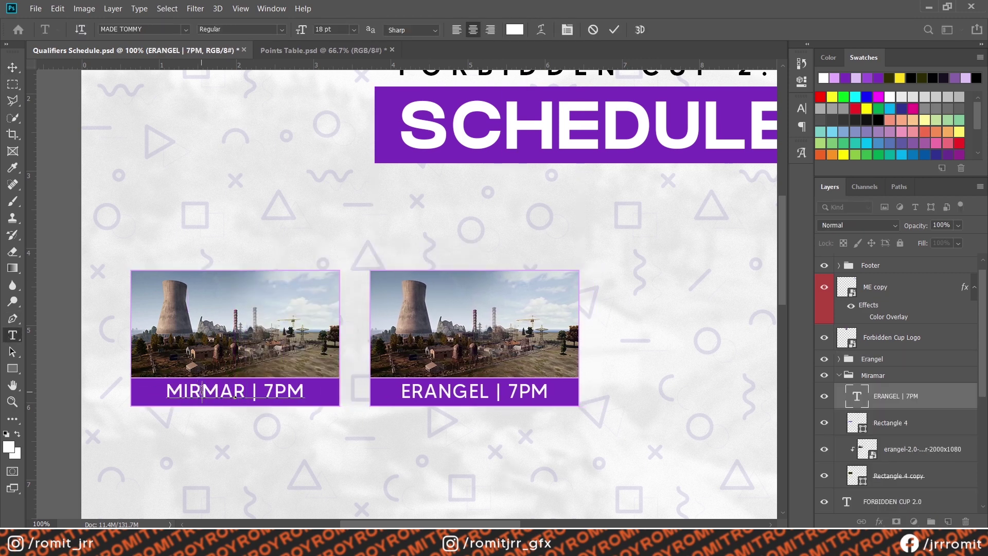
{"action": "left_click", "coordinate": [201, 391]}
{"action": "type", "text": "AR | 6"}
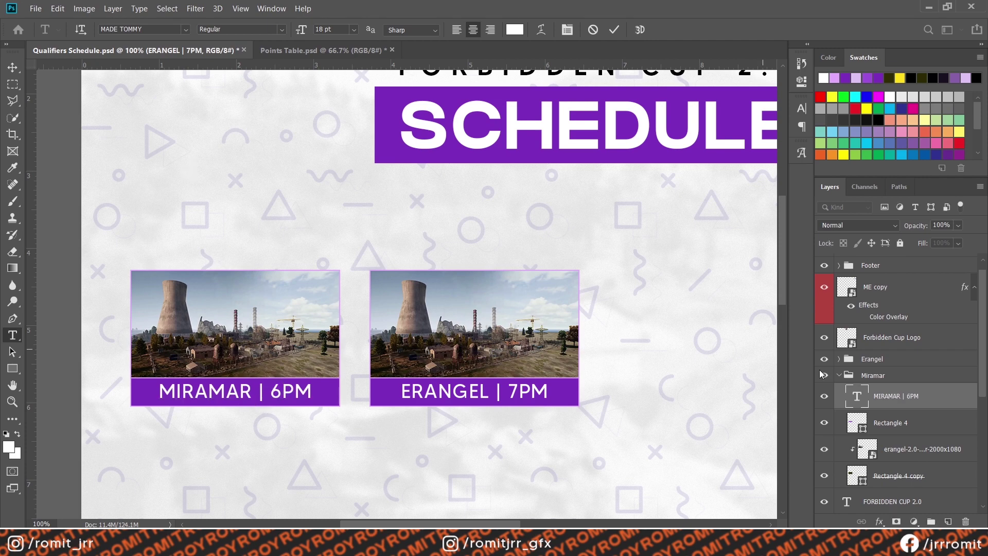
Step: Delete the clipped Erangel image from the Miramar group
{"action": "left_click", "coordinate": [895, 449]}
{"action": "right_click", "coordinate": [914, 447]}
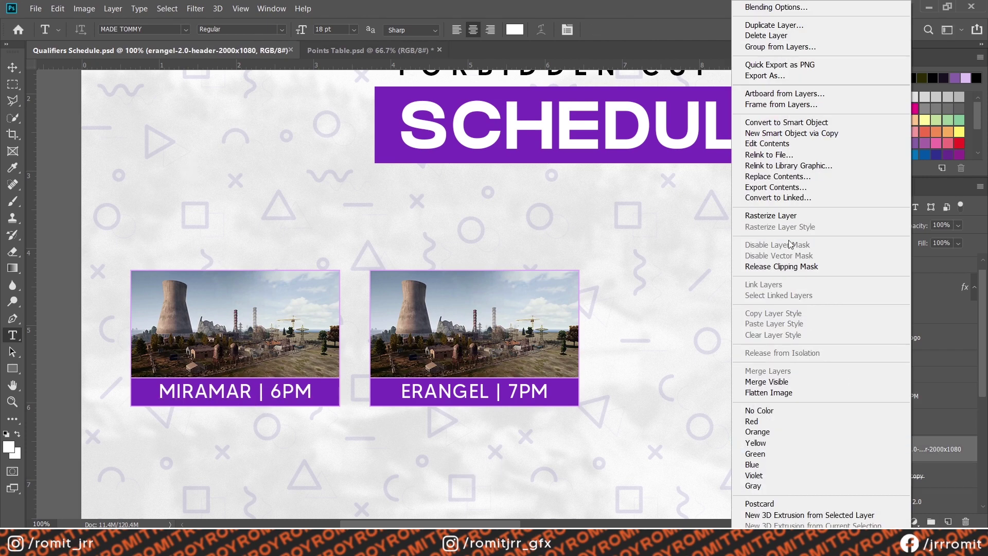
{"action": "left_click", "coordinate": [942, 442]}
{"action": "left_click_drag", "start_coordinate": [943, 442], "coordinate": [965, 520]}
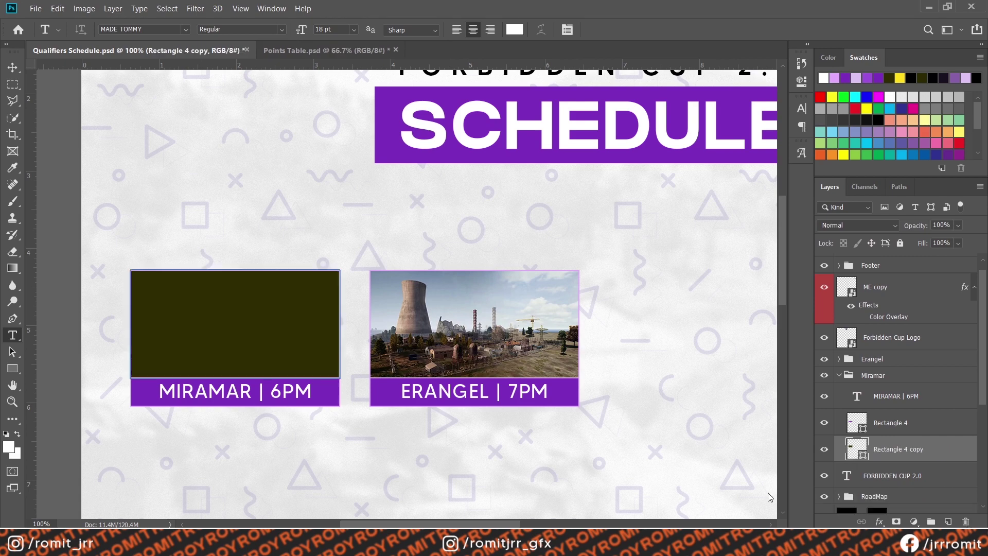
Step: Try the download image from the pubg wallpapers folder as the Miramar card's picture and remove it again
{"action": "key", "text": "alt+Tab"}
{"action": "scroll", "coordinate": [428, 240], "scroll_direction": "down", "scroll_amount": 4}
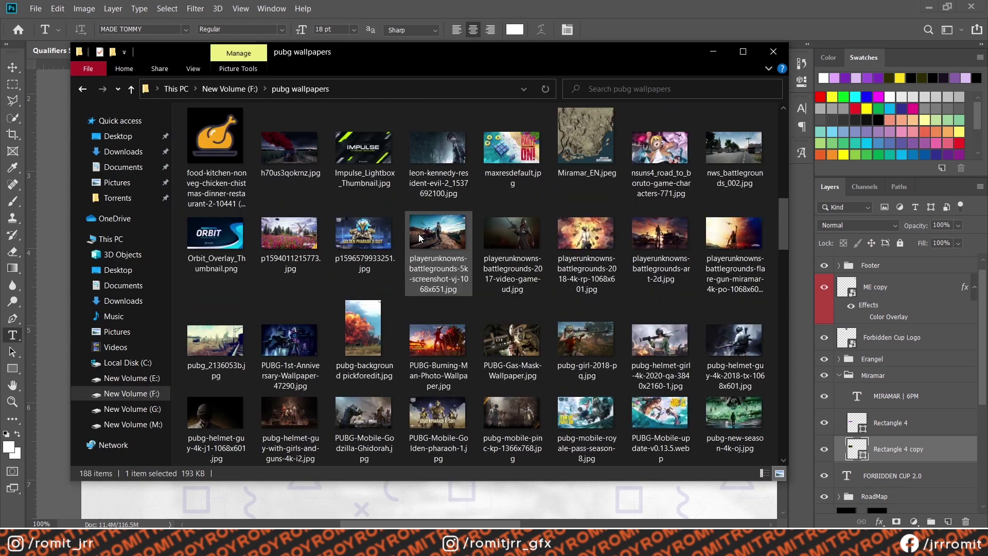
{"action": "scroll", "coordinate": [428, 240], "scroll_direction": "up", "scroll_amount": 3}
{"action": "left_click_drag", "start_coordinate": [718, 149], "coordinate": [234, 496]}
{"action": "left_click_drag", "start_coordinate": [357, 255], "coordinate": [268, 298]}
{"action": "left_click_drag", "start_coordinate": [450, 462], "coordinate": [337, 399]}
{"action": "key", "text": "Return"}
{"action": "key", "text": "t"}
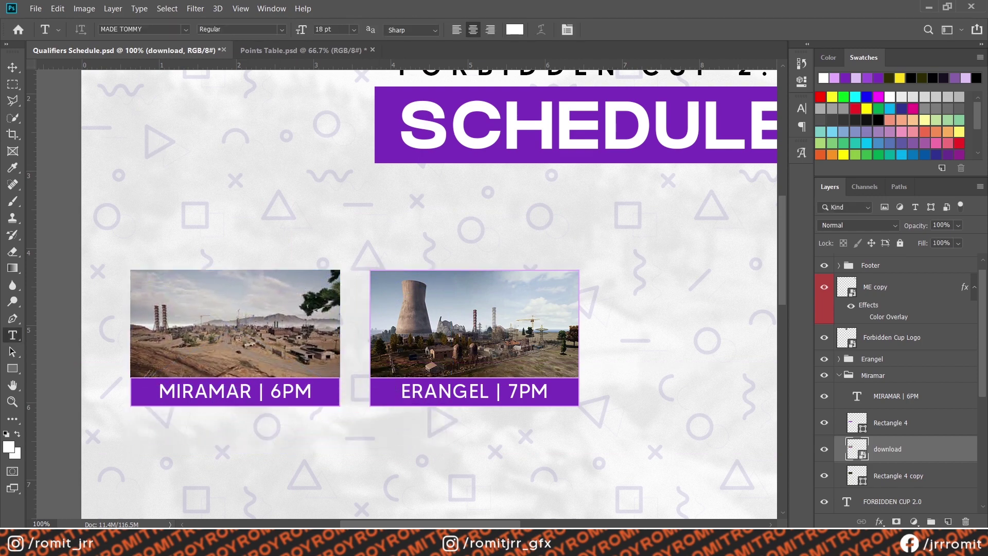
{"action": "key", "text": "Delete"}
Step: Place the wp3702642 desert image from the pubg wallpapers folder into the poster, inside the Miramar group
{"action": "left_click", "coordinate": [379, 540]}
{"action": "scroll", "coordinate": [585, 293], "scroll_direction": "down", "scroll_amount": 6}
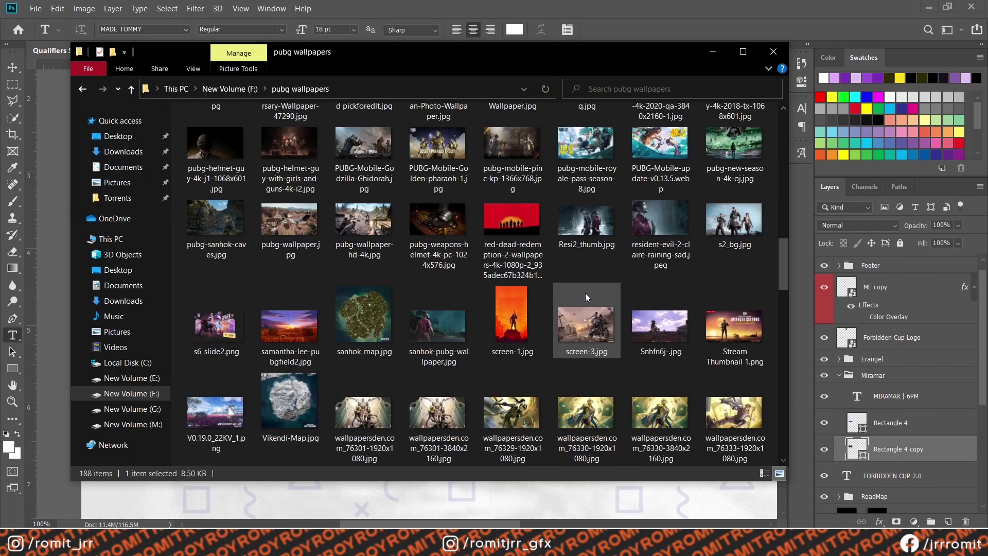
{"action": "scroll", "coordinate": [582, 294], "scroll_direction": "down", "scroll_amount": 12}
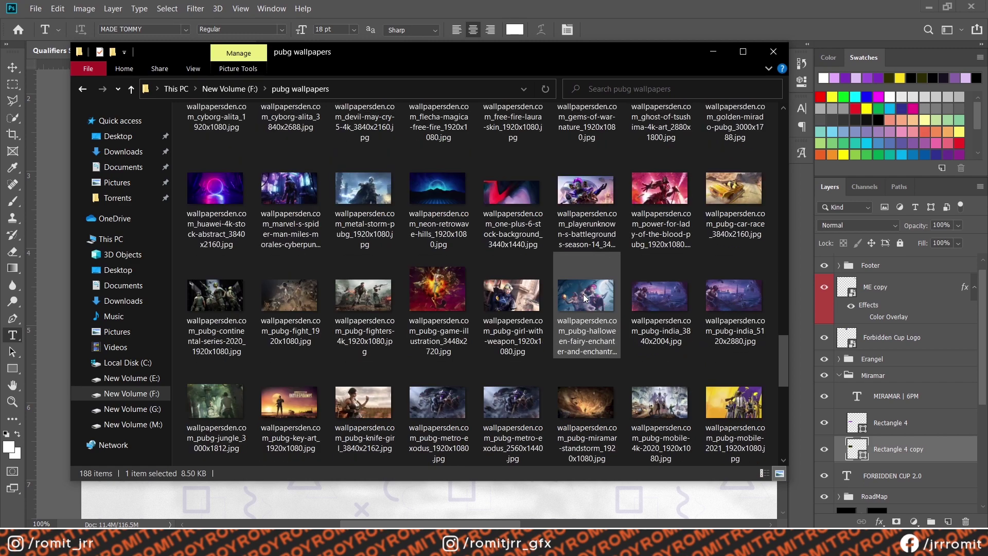
{"action": "scroll", "coordinate": [582, 294], "scroll_direction": "down", "scroll_amount": 8}
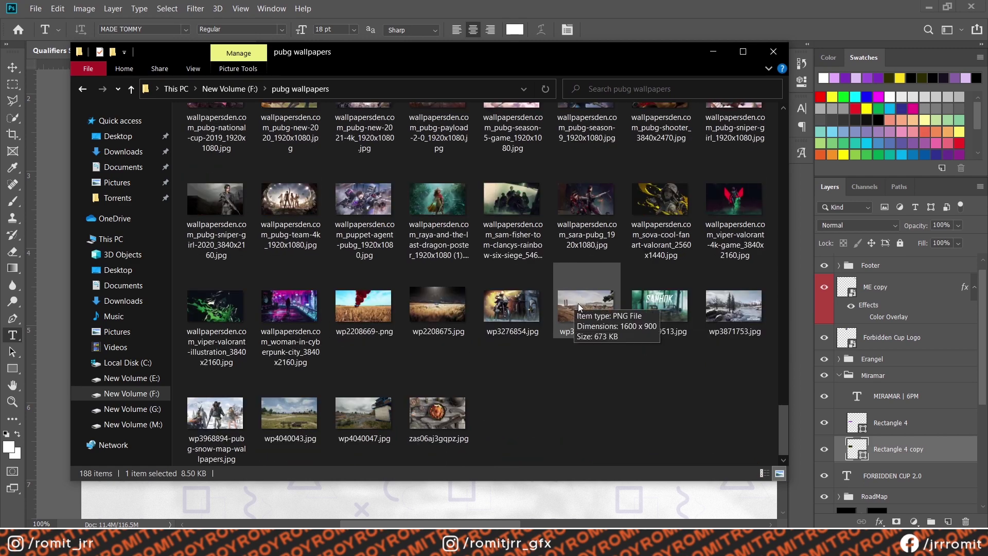
{"action": "left_click_drag", "start_coordinate": [578, 307], "coordinate": [441, 507]}
Step: Scale the wp3702642 image down and position it so it covers the Miramar card's frame
{"action": "scroll", "coordinate": [300, 217], "scroll_direction": "up", "scroll_amount": 3}
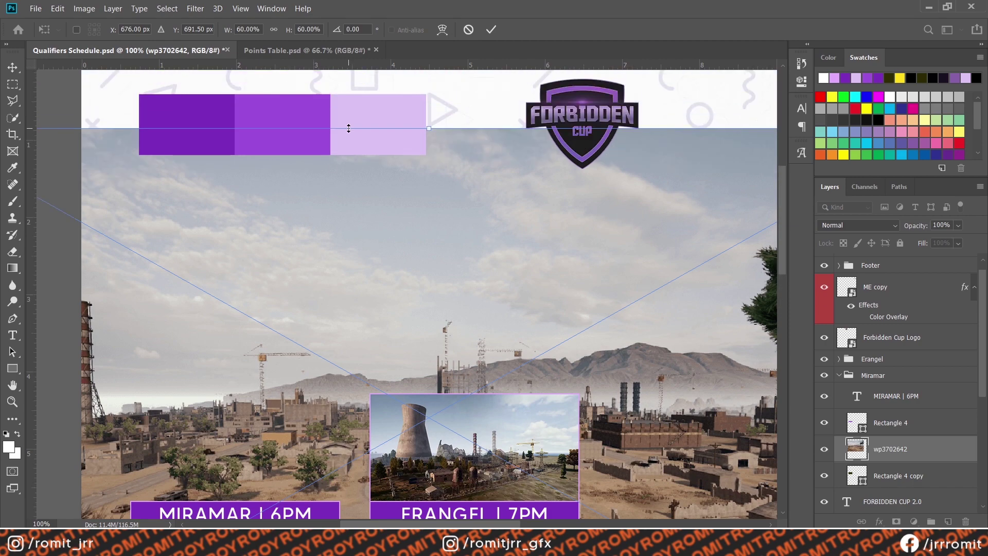
{"action": "left_click_drag", "start_coordinate": [349, 128], "coordinate": [313, 494]}
{"action": "scroll", "coordinate": [345, 305], "scroll_direction": "down", "scroll_amount": 3}
{"action": "left_click_drag", "start_coordinate": [356, 341], "coordinate": [356, 452]}
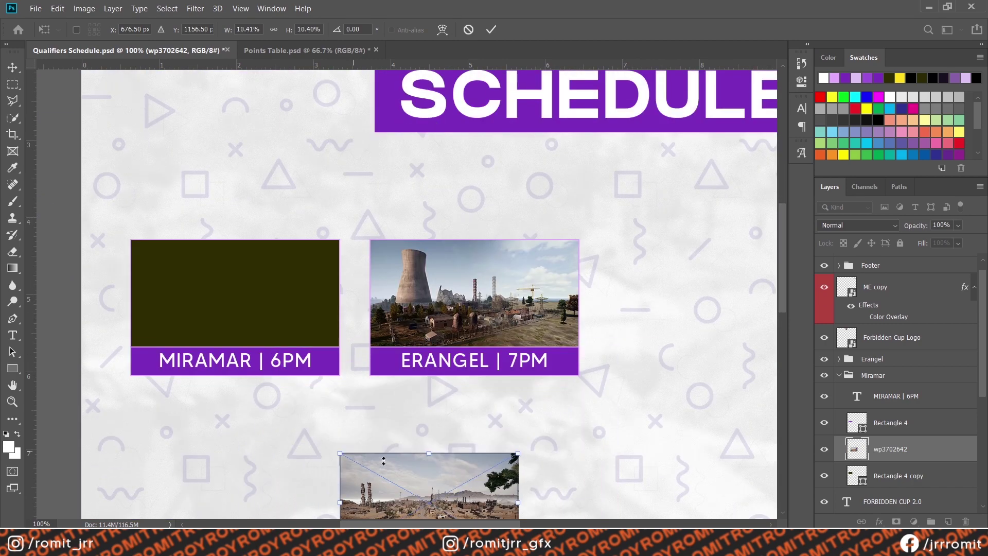
{"action": "left_click_drag", "start_coordinate": [430, 472], "coordinate": [236, 257]}
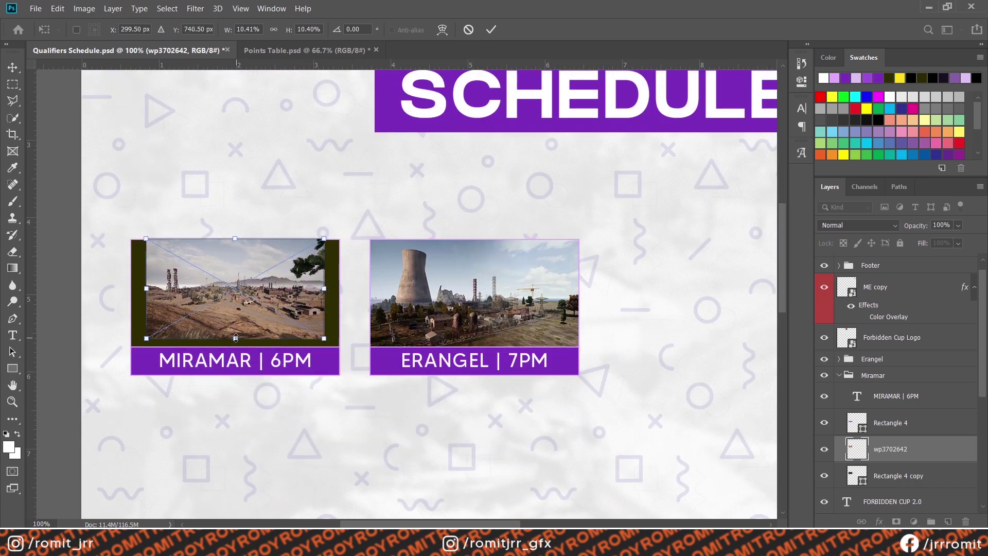
{"action": "left_click_drag", "start_coordinate": [235, 339], "coordinate": [236, 362]}
{"action": "key", "text": "Return"}
Step: Clip the wp3702642 image to the Miramar card's frame, Rectangle 4 copy
{"action": "right_click", "coordinate": [904, 456]}
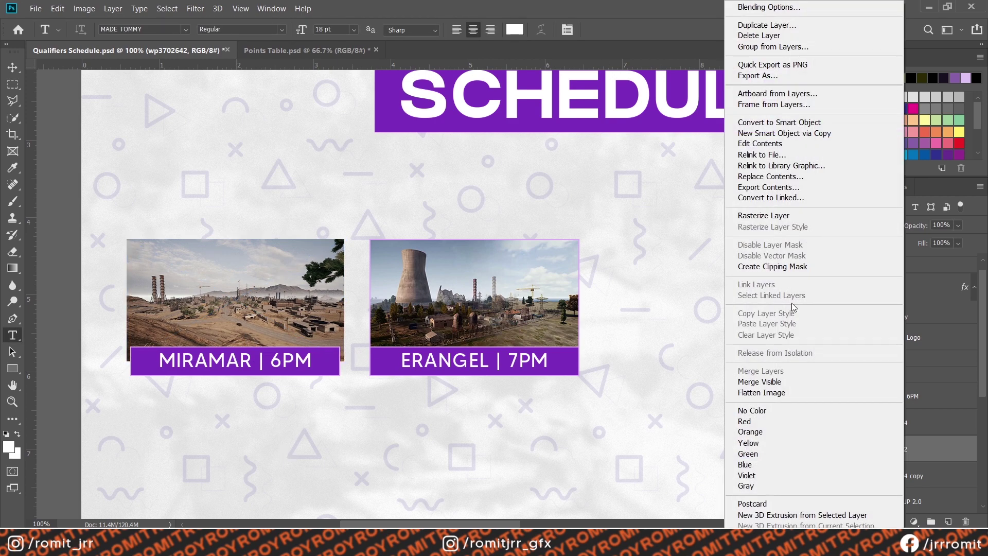
{"action": "left_click", "coordinate": [754, 267]}
{"action": "scroll", "coordinate": [746, 274], "scroll_direction": "up", "scroll_amount": 3}
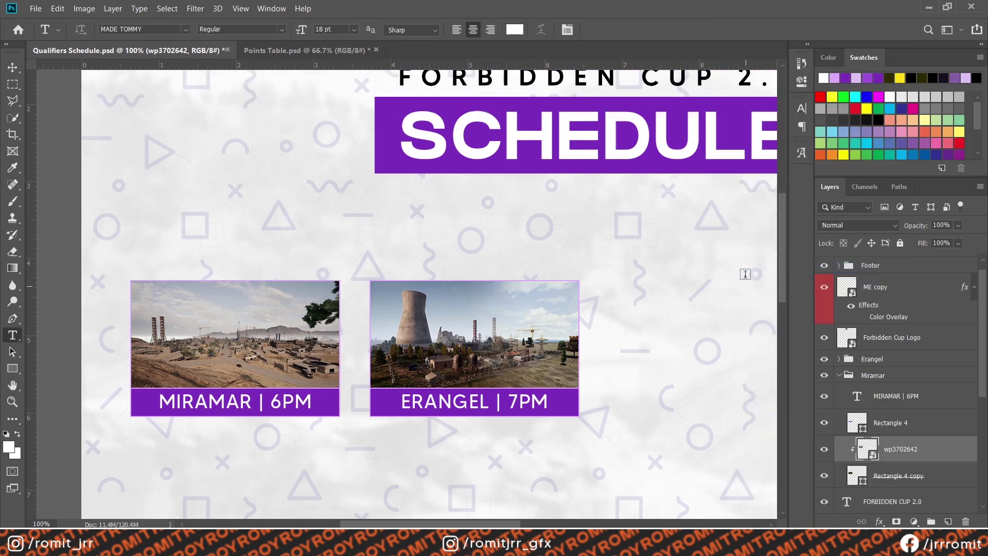
Step: Add a vertical guide near the left edge of the Miramar card
{"action": "scroll", "coordinate": [743, 275], "scroll_direction": "down", "scroll_amount": 2}
{"action": "scroll", "coordinate": [741, 277], "scroll_direction": "down", "scroll_amount": 3}
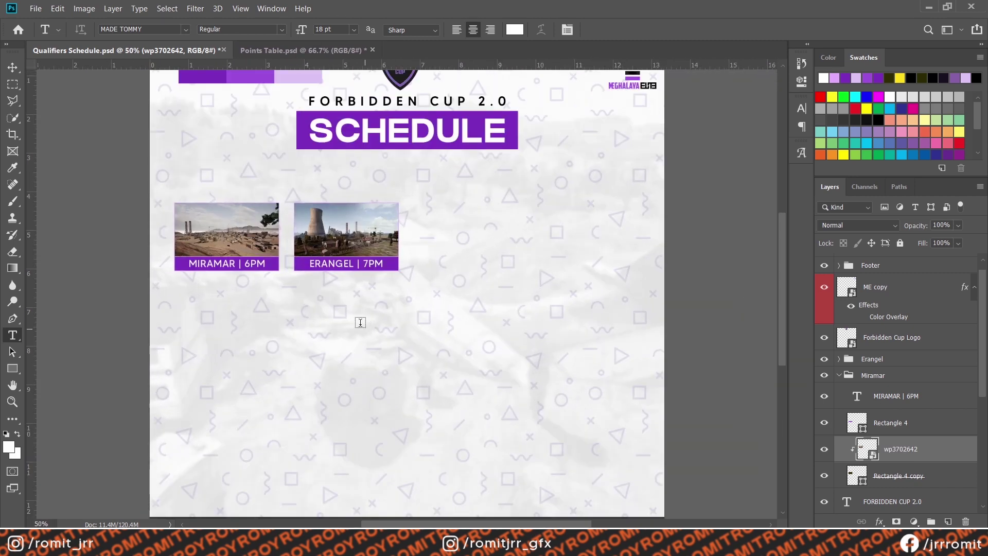
{"action": "scroll", "coordinate": [360, 323], "scroll_direction": "up", "scroll_amount": 1}
{"action": "left_click_drag", "start_coordinate": [351, 403], "coordinate": [465, 503]}
{"action": "key", "text": "ctrl+plus"}
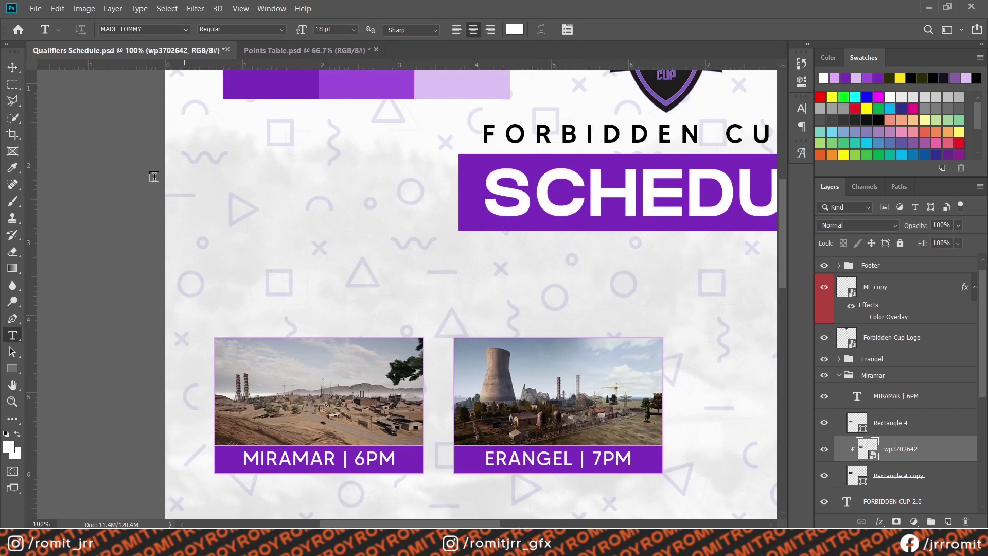
{"action": "left_click_drag", "start_coordinate": [32, 383], "coordinate": [215, 396]}
Step: Nudge the Erangel and Miramar groups together so the Miramar card's left edge meets the vertical guide
{"action": "left_click", "coordinate": [840, 375]}
{"action": "left_click", "coordinate": [860, 364], "text": "shift"}
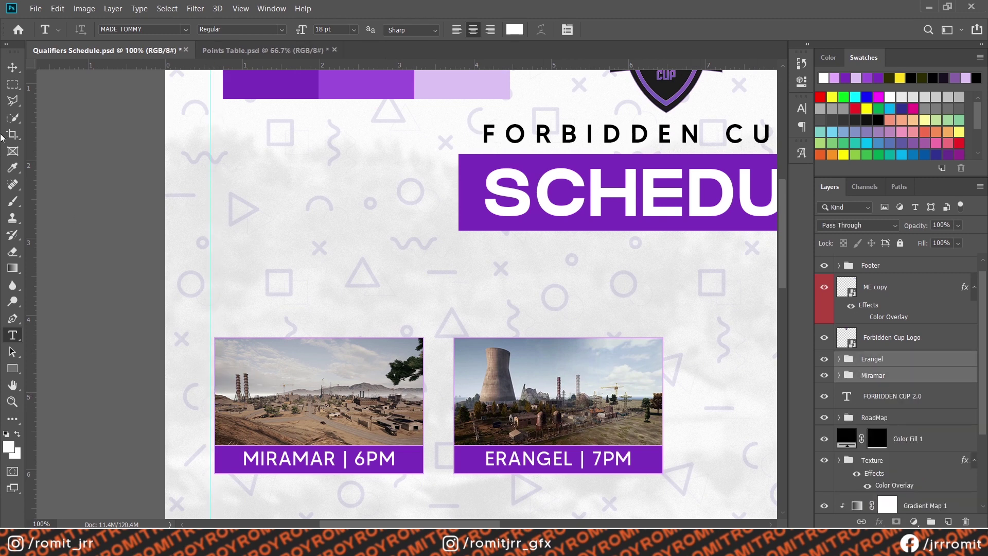
{"action": "left_click", "coordinate": [13, 69]}
{"action": "left_click_drag", "start_coordinate": [443, 411], "coordinate": [446, 413]}
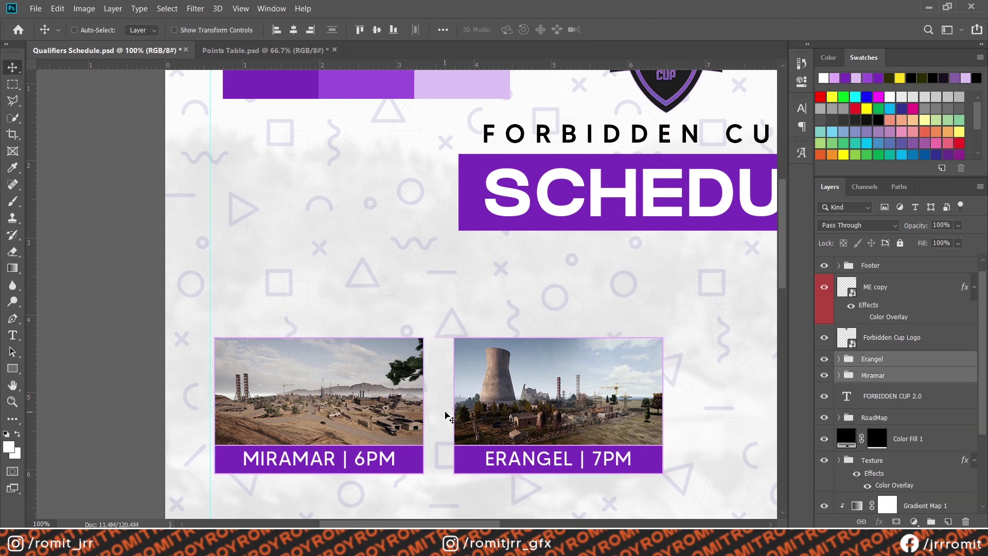
{"action": "key", "text": "Left"}
{"action": "key", "text": "Left"}
{"action": "key", "text": "Left"}
{"action": "key", "text": "Left"}
{"action": "key", "text": "Left"}
{"action": "key", "text": "Left"}
{"action": "key", "text": "Left"}
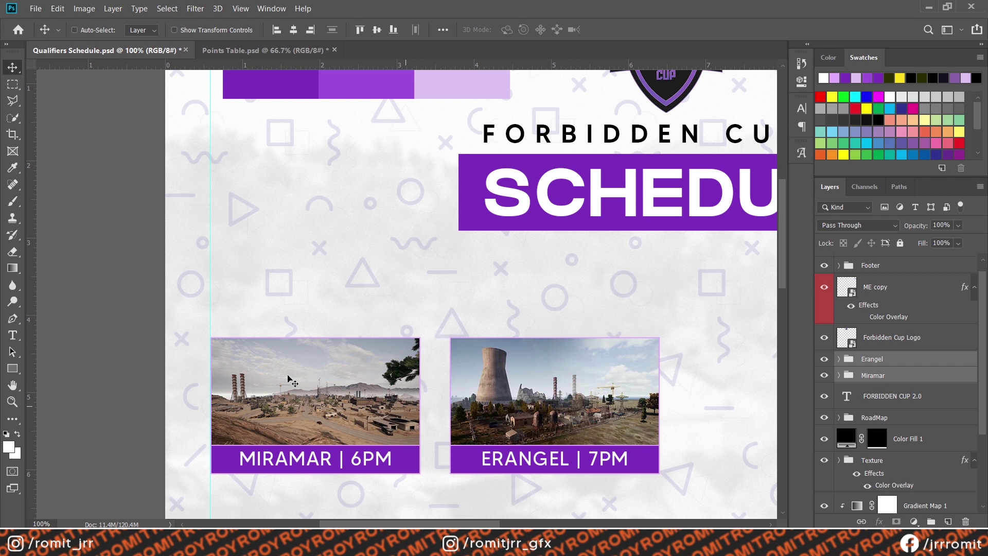
Step: Add a linear Gradient Fill layer with a 0° angle in a rectangular selection spanning both map cards just above them
{"action": "left_click", "coordinate": [13, 83]}
{"action": "left_click", "coordinate": [12, 368]}
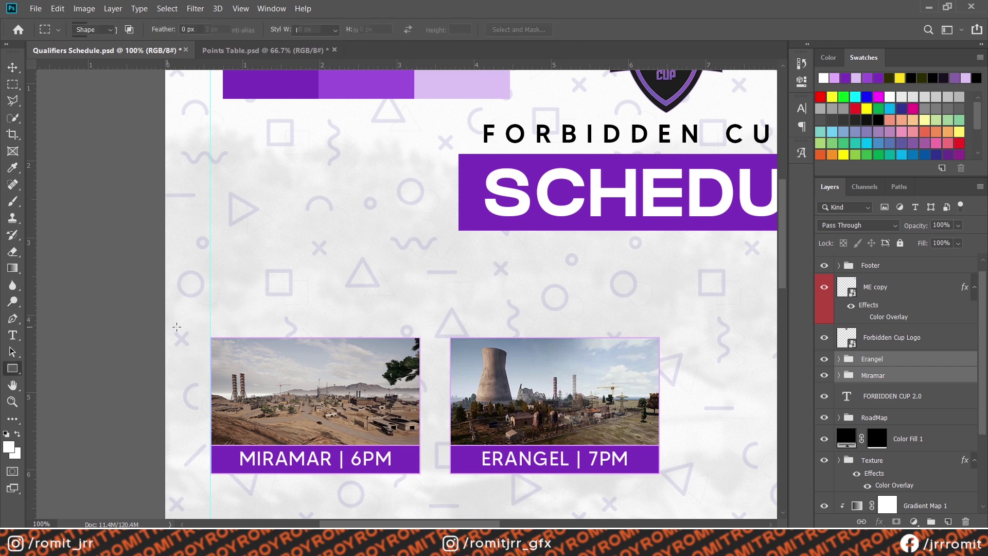
{"action": "key", "text": "m"}
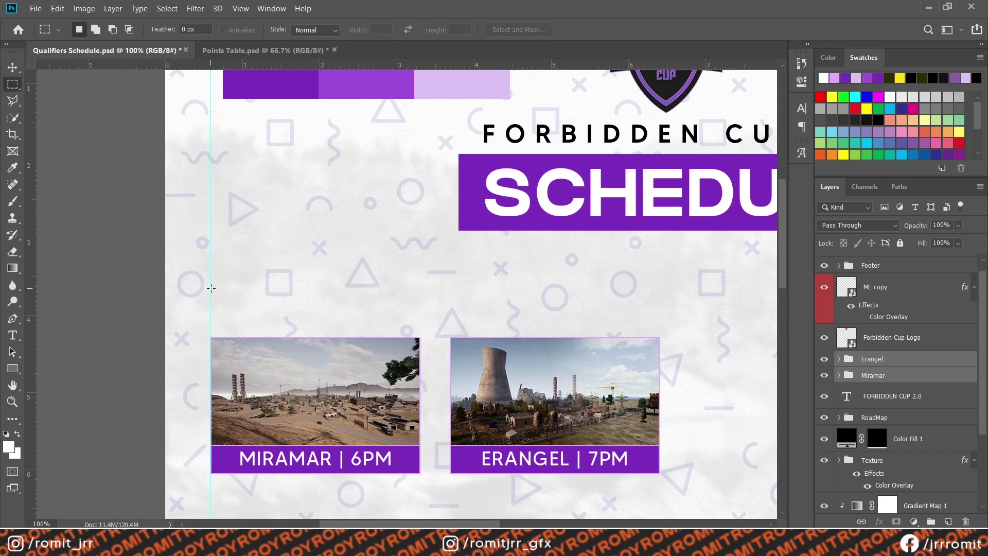
{"action": "left_click_drag", "start_coordinate": [211, 287], "coordinate": [659, 325]}
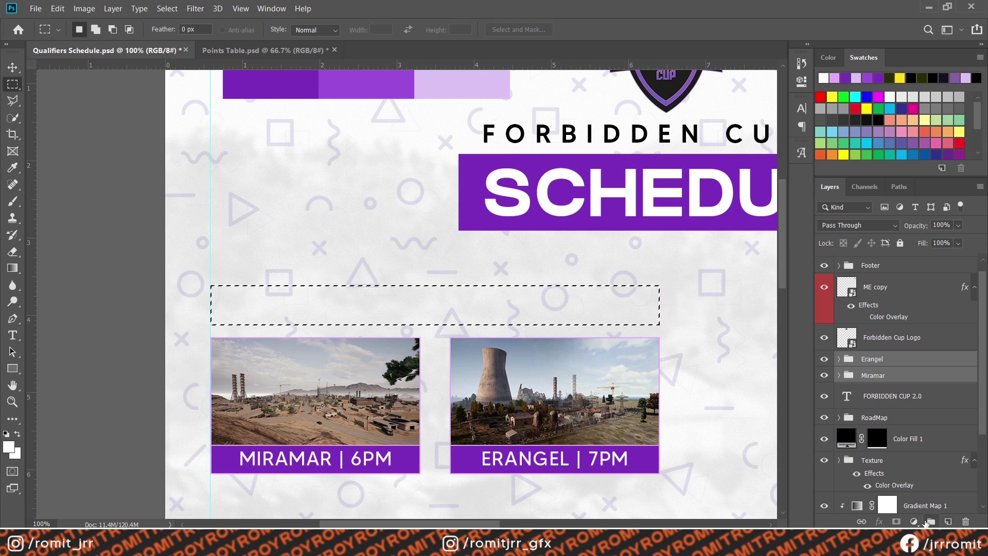
{"action": "left_click", "coordinate": [914, 521]}
{"action": "left_click", "coordinate": [908, 307]}
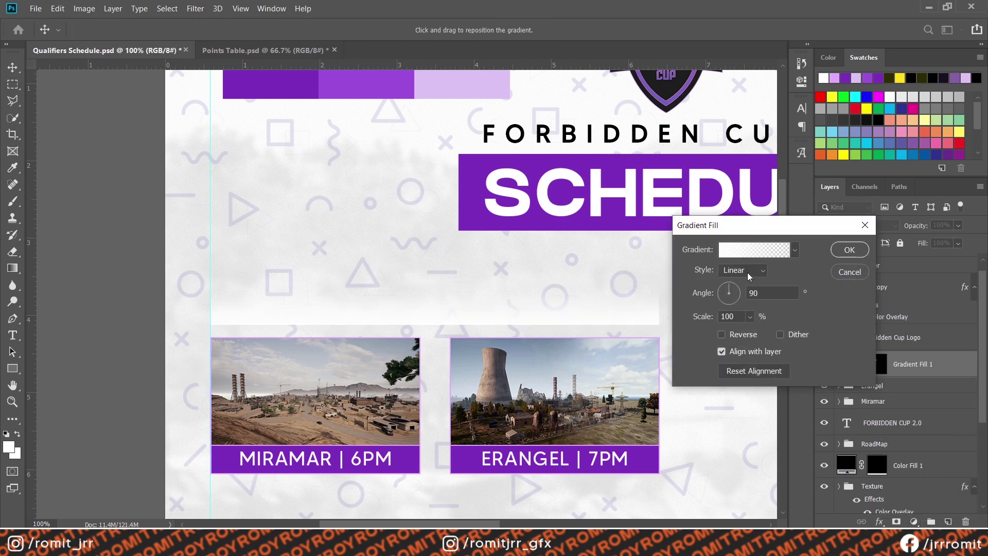
{"action": "key", "text": "BackSpace"}
{"action": "key", "text": "BackSpace"}
{"action": "type", "text": "0"}
Step: Set the gradient's first colour stop to purple 7b2cbf, sampled from the darkest palette swatch, and apply the fill
{"action": "left_click", "coordinate": [750, 248]}
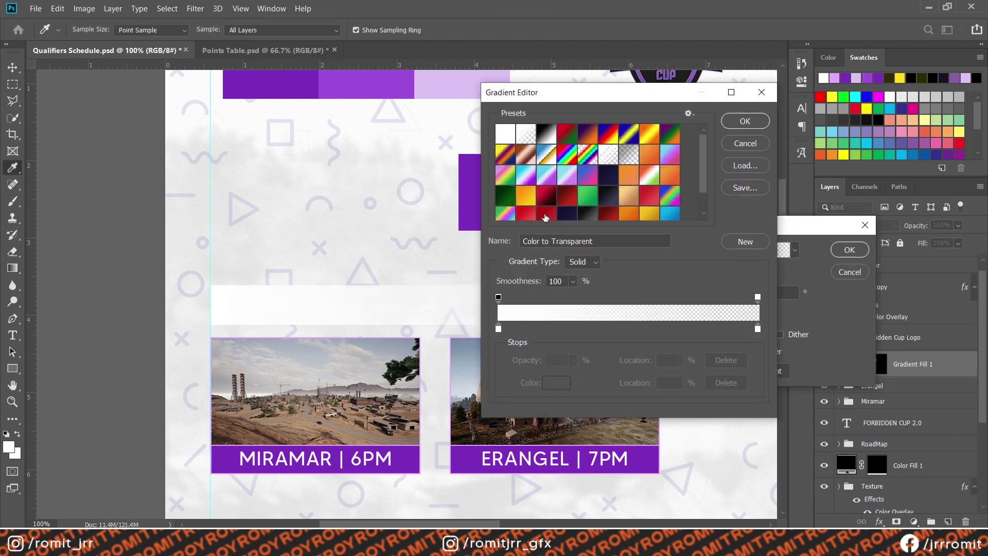
{"action": "left_click", "coordinate": [498, 329]}
{"action": "double_click", "coordinate": [498, 329]}
{"action": "left_click", "coordinate": [309, 88]}
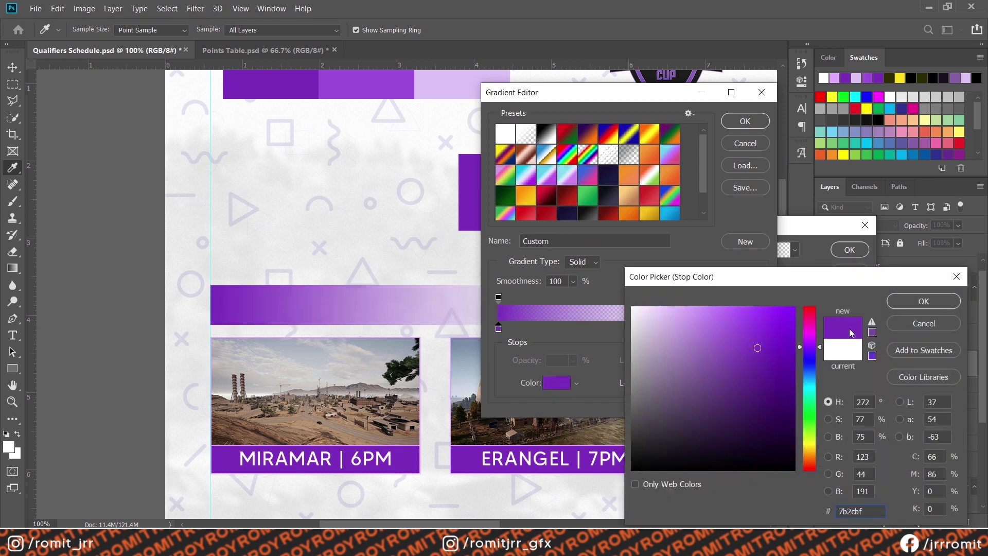
{"action": "left_click", "coordinate": [917, 300]}
{"action": "left_click", "coordinate": [279, 78]}
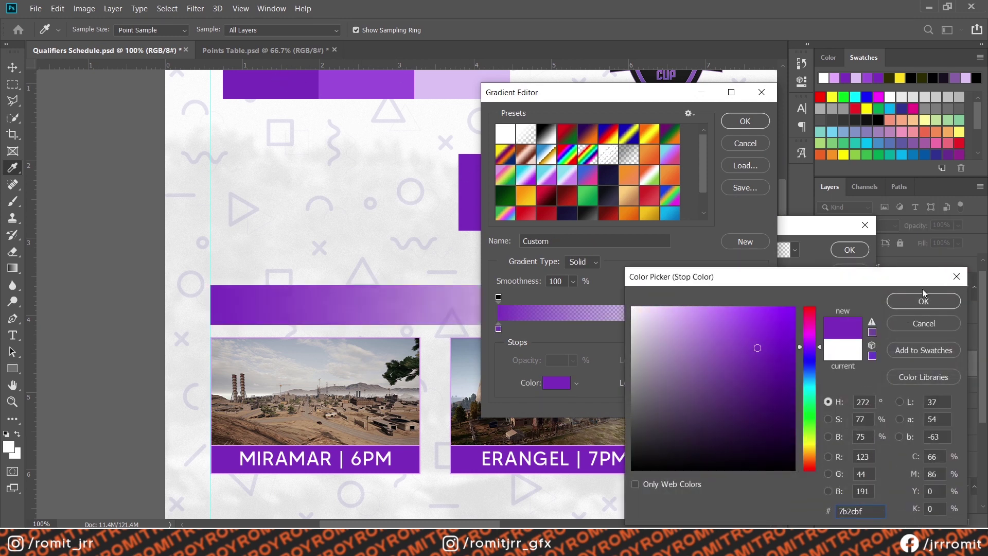
{"action": "left_click", "coordinate": [923, 301]}
{"action": "left_click", "coordinate": [745, 121]}
{"action": "left_click", "coordinate": [850, 250]}
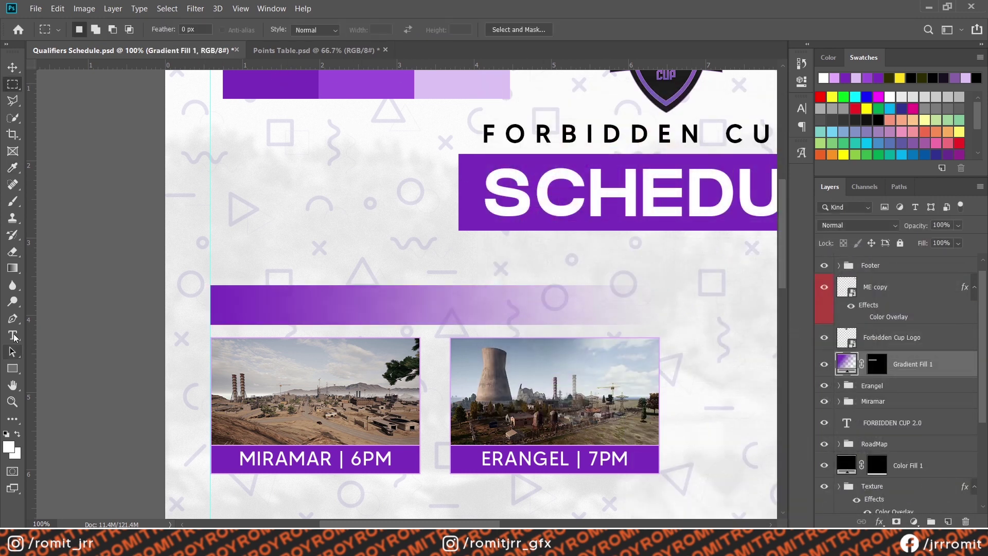
Step: Add the heading text "QUALIFIERS GROUP A | 23ND MAY" on the gradient bar in MADE TOMMY Medium
{"action": "left_click", "coordinate": [13, 336]}
{"action": "left_click", "coordinate": [226, 312]}
{"action": "type", "text": "QUALIFIERS GROUP A | 23ND MAY"}
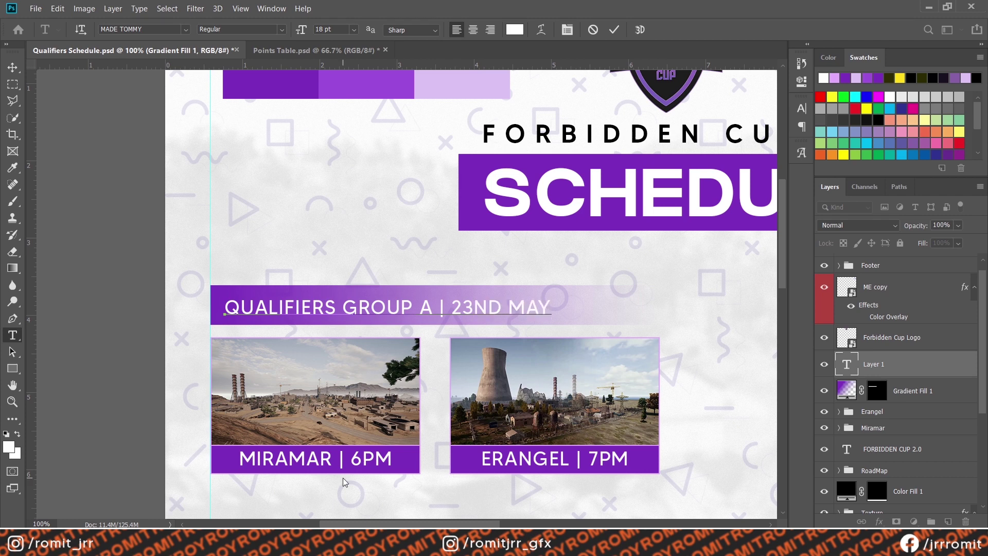
{"action": "key", "text": "ctrl+a"}
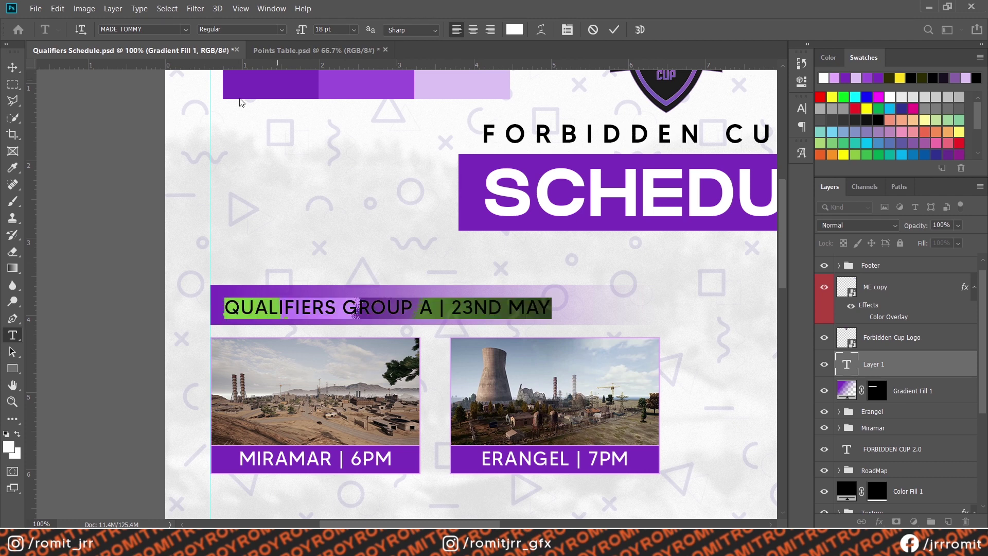
{"action": "left_click", "coordinate": [283, 28]}
{"action": "left_click", "coordinate": [238, 71]}
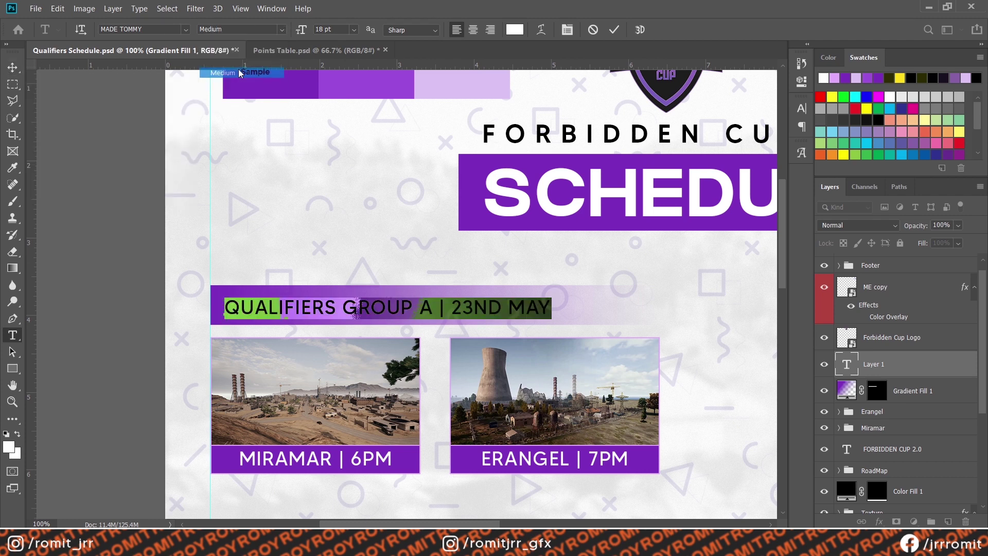
Step: Centre the qualifiers heading vertically on the gradient bar and place it just inside the bar's left end
{"action": "left_click", "coordinate": [15, 71]}
{"action": "key", "text": "Left"}
{"action": "key", "text": "Left"}
{"action": "key", "text": "Left"}
{"action": "key", "text": "Left"}
{"action": "key", "text": "Left"}
{"action": "key", "text": "Left"}
{"action": "key", "text": "Left"}
{"action": "key", "text": "Left"}
{"action": "key", "text": "Left"}
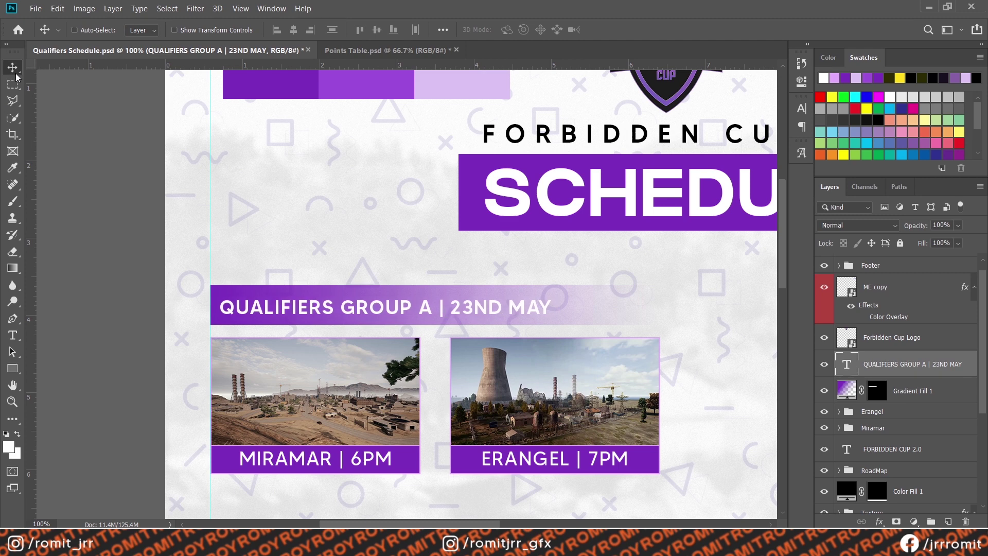
{"action": "key", "text": "Up"}
{"action": "key", "text": "Up"}
{"action": "left_click", "coordinate": [913, 391], "text": "ctrl"}
{"action": "left_click", "coordinate": [294, 30]}
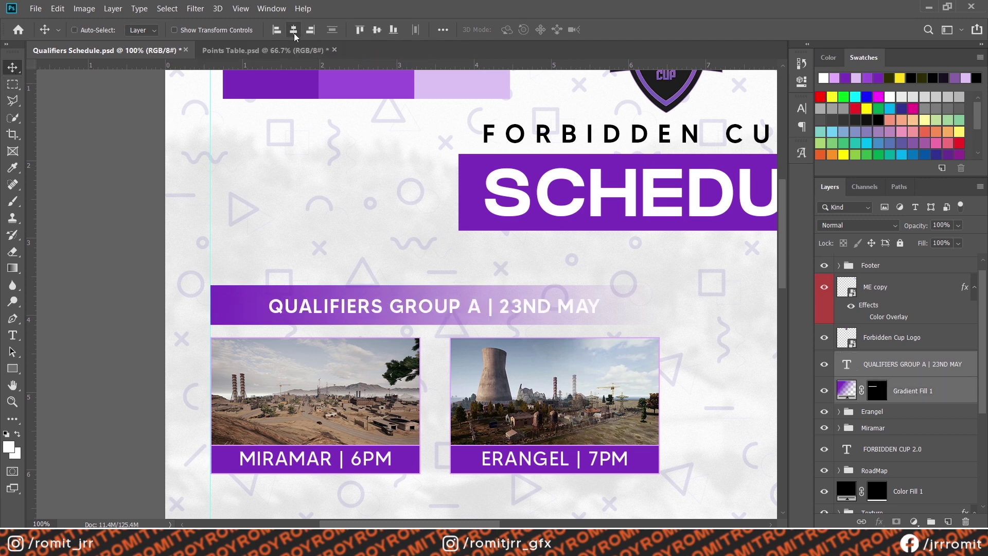
{"action": "left_click", "coordinate": [378, 30]}
{"action": "left_click", "coordinate": [900, 371]}
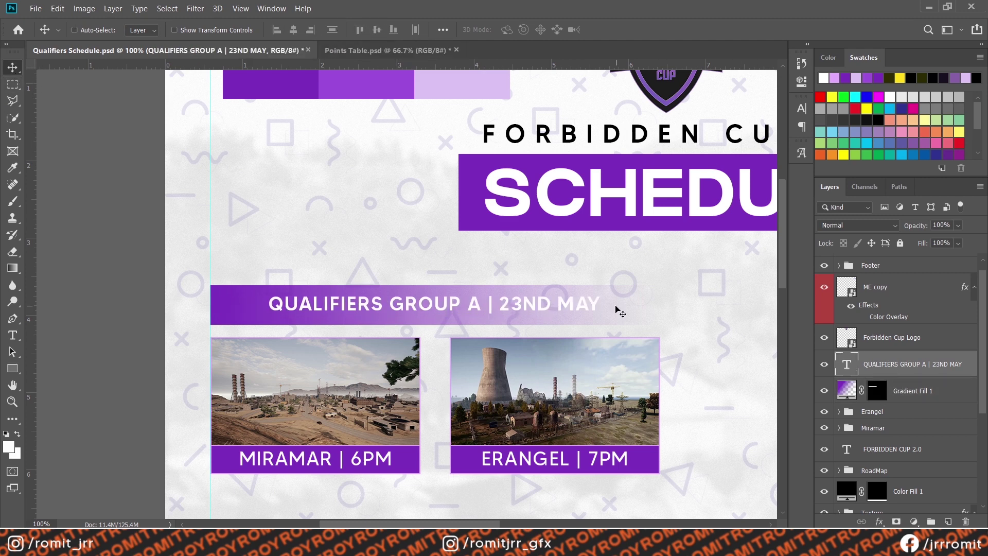
{"action": "left_click_drag", "start_coordinate": [615, 309], "coordinate": [566, 310]}
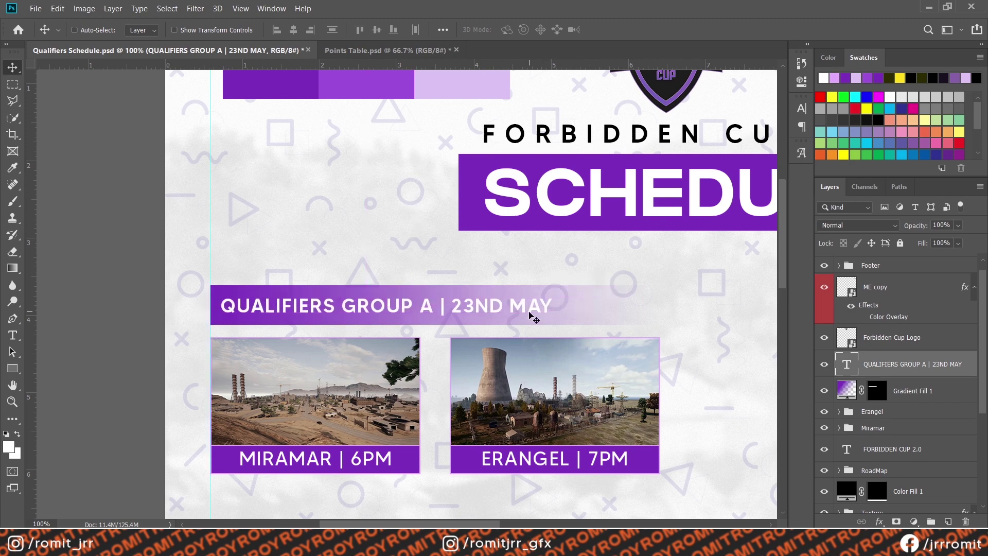
Step: Group the qualifiers heading, Gradient Fill 1, Erangel and Miramar, and name the group Group A
{"action": "key", "text": "ctrl+minus"}
{"action": "key", "text": "ctrl+minus"}
{"action": "key", "text": "ctrl+minus"}
{"action": "key", "text": "ctrl+plus"}
{"action": "scroll", "coordinate": [561, 351], "scroll_direction": "up", "scroll_amount": 2}
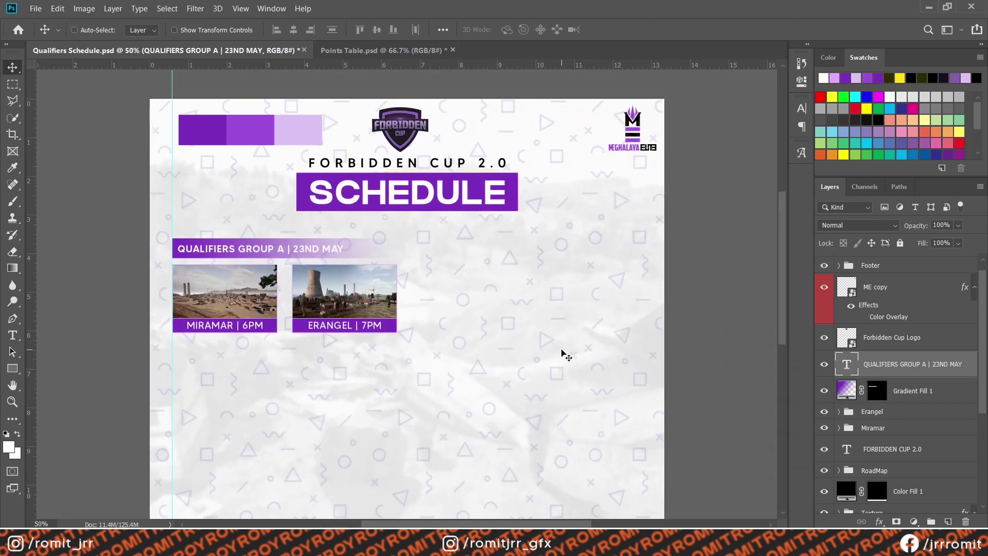
{"action": "left_click", "coordinate": [924, 390], "text": "shift"}
{"action": "left_click", "coordinate": [896, 411], "text": "shift"}
{"action": "left_click", "coordinate": [898, 428], "text": "shift"}
{"action": "key", "text": "ctrl+g"}
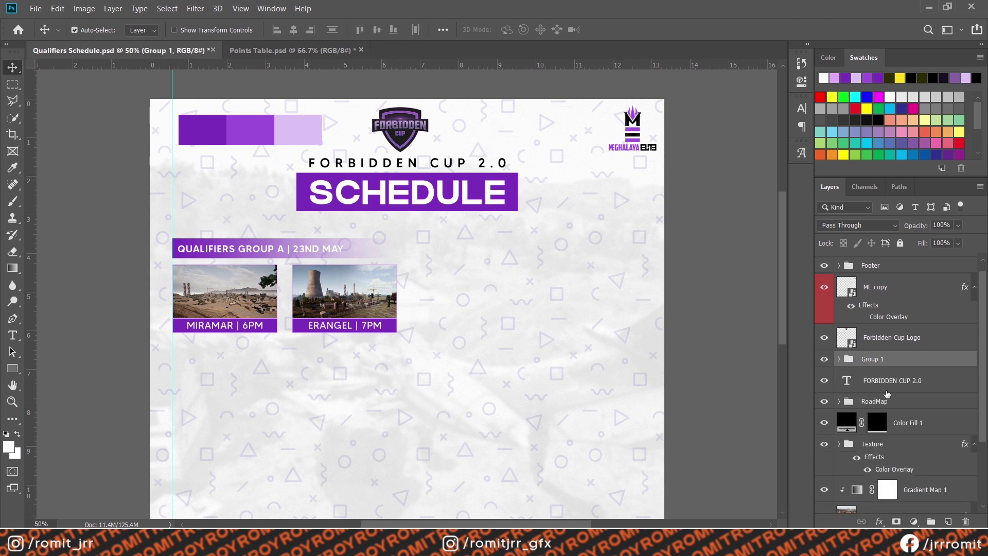
{"action": "double_click", "coordinate": [874, 358]}
{"action": "type", "text": "gROUP"}
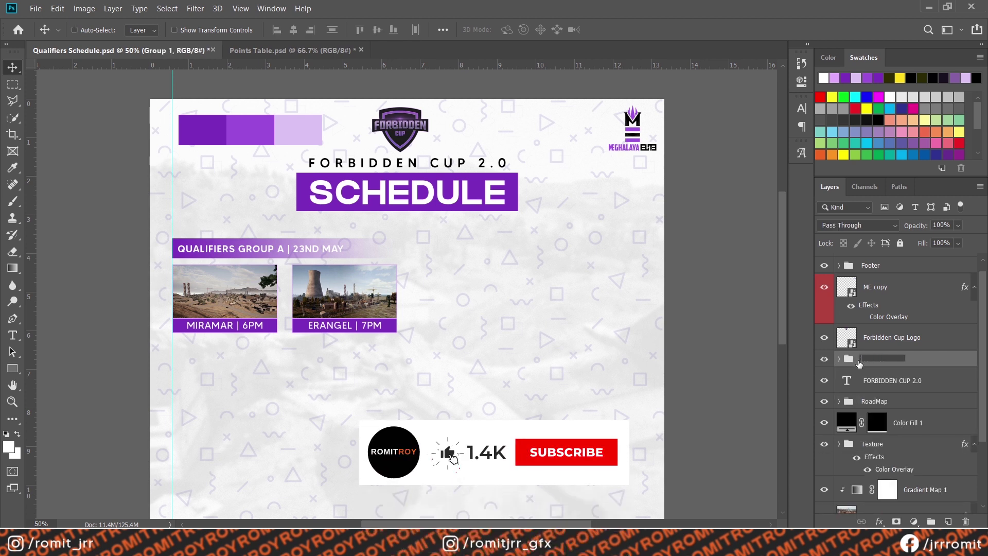
{"action": "type", "text": "p A"}
{"action": "key", "text": "Return"}
Step: Duplicate Group A as Group B, placing the copy beside it with its right edge at a new vertical guide
{"action": "left_click_drag", "start_coordinate": [878, 362], "coordinate": [899, 393]}
{"action": "left_click_drag", "start_coordinate": [330, 287], "coordinate": [565, 286]}
{"action": "left_click_drag", "start_coordinate": [31, 309], "coordinate": [640, 324]}
{"action": "left_click_drag", "start_coordinate": [521, 282], "coordinate": [522, 282]}
{"action": "type", "text": "B"}
{"action": "key", "text": "Return"}
Step: Change the second heading to GROUP B and set the day in both headings to 22
{"action": "scroll", "coordinate": [150, 258], "scroll_direction": "down", "scroll_amount": 2}
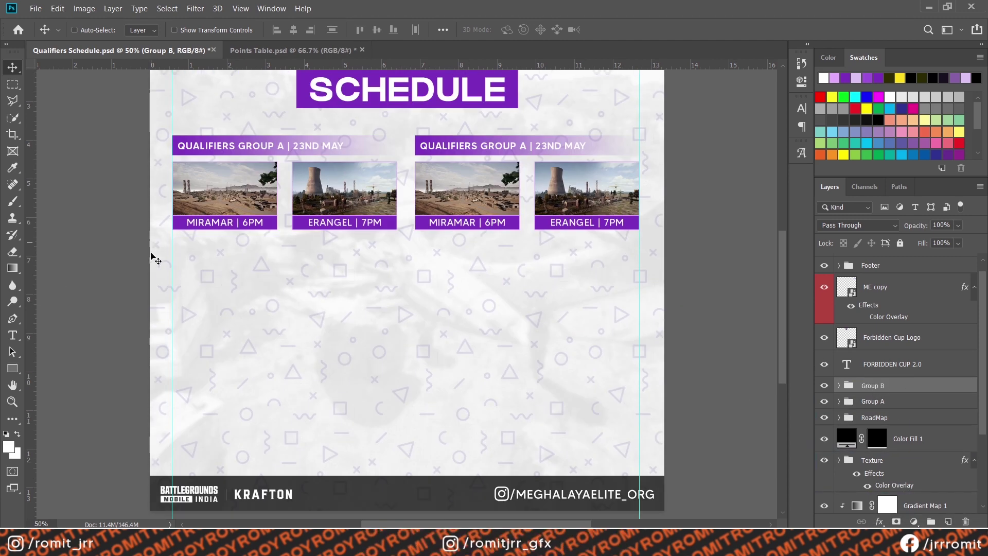
{"action": "scroll", "coordinate": [150, 258], "scroll_direction": "up", "scroll_amount": 2}
{"action": "key", "text": "t"}
{"action": "double_click", "coordinate": [521, 258]}
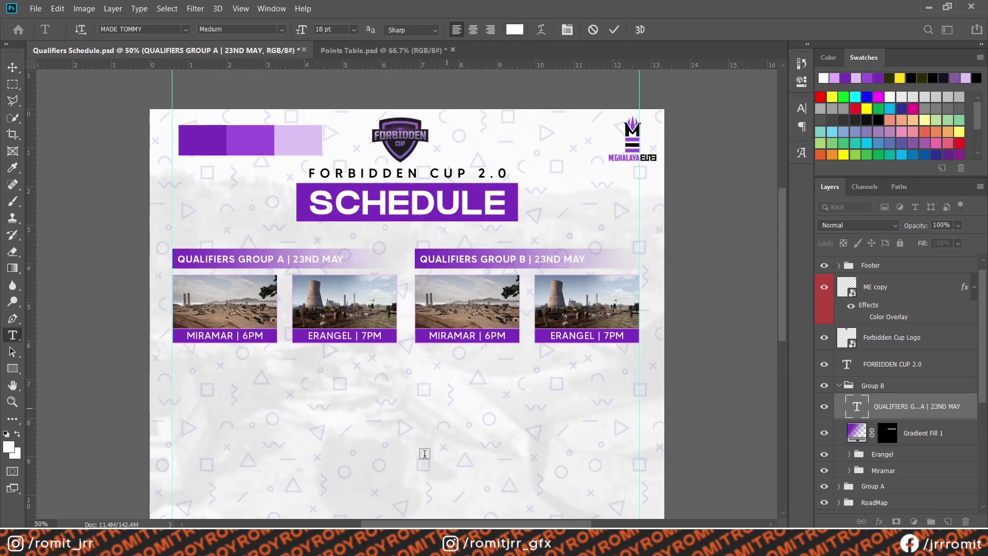
{"action": "left_click", "coordinate": [301, 258]}
{"action": "left_click", "coordinate": [545, 259]}
{"action": "key", "text": "BackSpace"}
{"action": "type", "text": "2"}
Step: Format the "ND" of the date as superscript in the Group B and Group A headings
{"action": "left_click_drag", "start_coordinate": [546, 259], "coordinate": [561, 258]}
{"action": "left_click", "coordinate": [568, 30]}
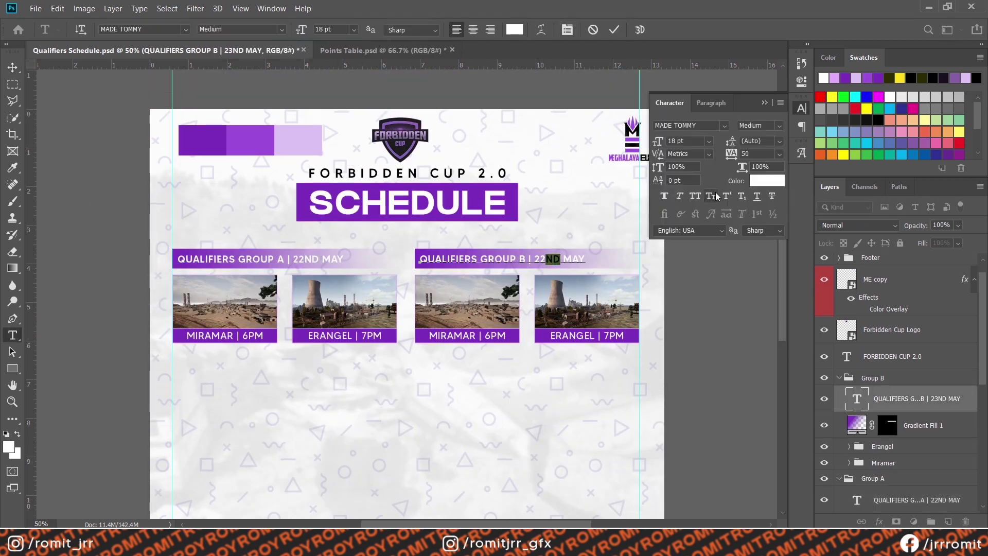
{"action": "left_click", "coordinate": [716, 193]}
{"action": "left_click_drag", "start_coordinate": [304, 259], "coordinate": [319, 259]}
{"action": "left_click", "coordinate": [568, 30]}
{"action": "left_click", "coordinate": [726, 196]}
{"action": "left_click", "coordinate": [121, 198]}
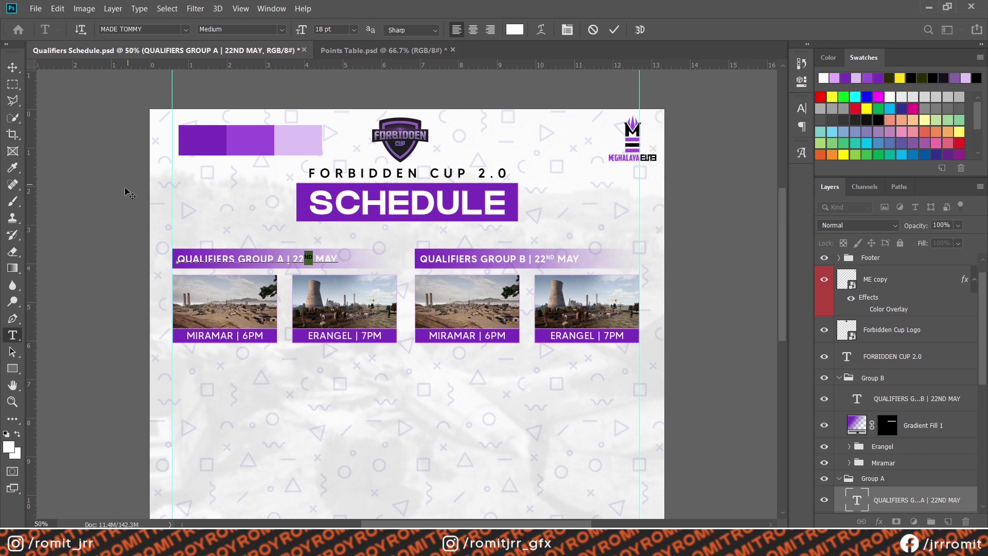
Step: Change Group B's card labels to MIRAMAR | 8PM and ERANGEL | 9PM
{"action": "scroll", "coordinate": [242, 120], "scroll_direction": "down", "scroll_amount": 3}
{"action": "left_click", "coordinate": [486, 264]}
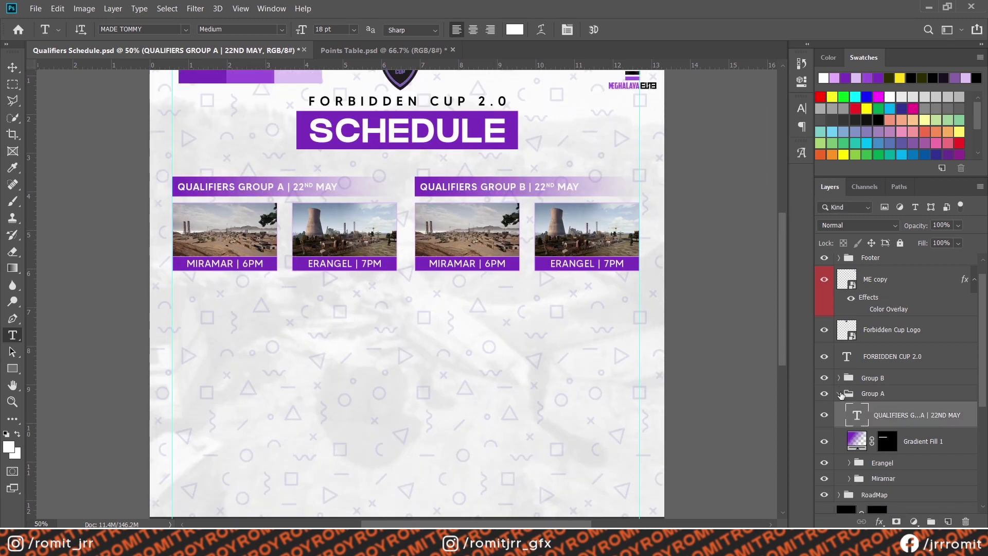
{"action": "type", "text": "8"}
{"action": "left_click", "coordinate": [608, 263]}
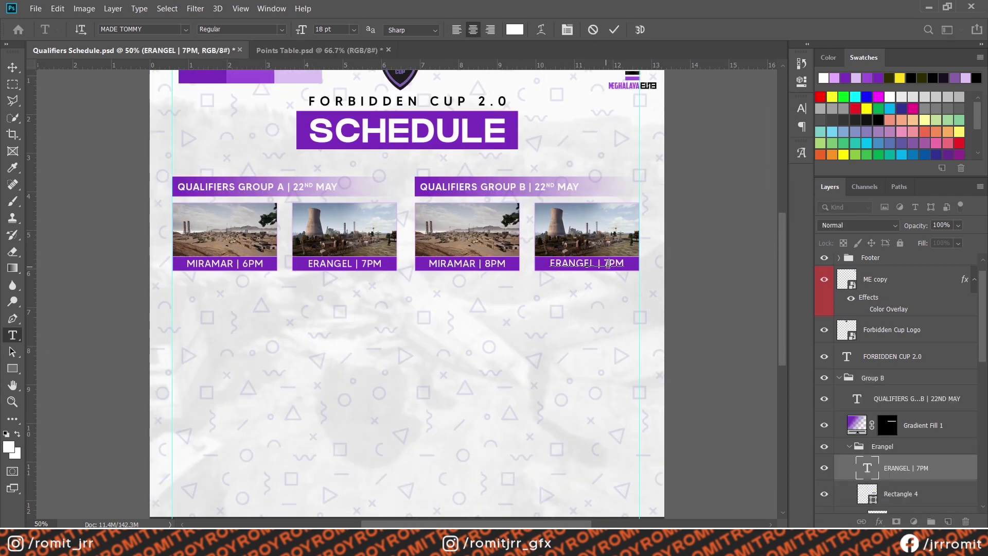
{"action": "left_click", "coordinate": [365, 353]}
Step: Duplicate Group A and Group B and rename the copies Group C and Group D
{"action": "left_click", "coordinate": [838, 378]}
{"action": "left_click", "coordinate": [865, 393], "text": "shift"}
{"action": "key", "text": "ctrl+j"}
{"action": "double_click", "coordinate": [871, 394]}
{"action": "type", "text": "C"}
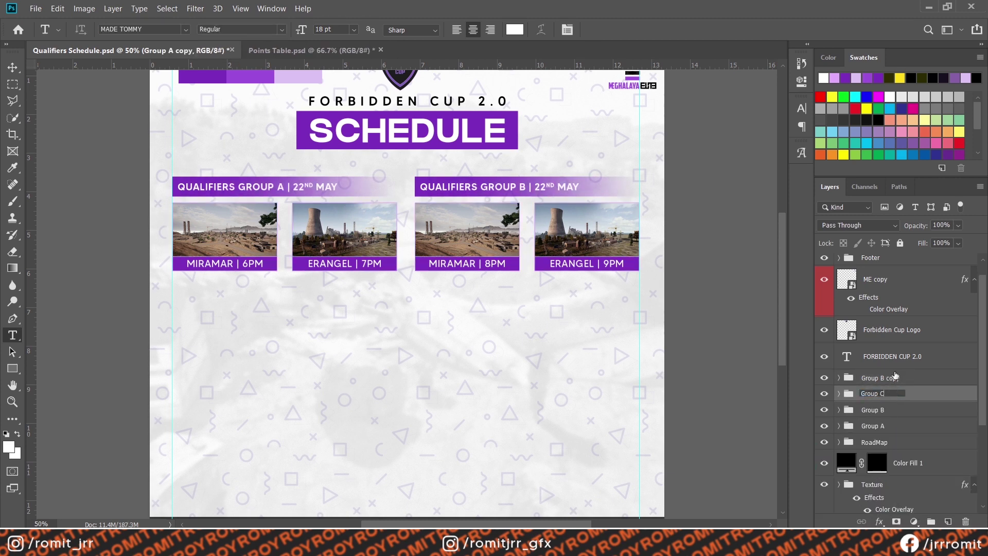
{"action": "double_click", "coordinate": [895, 377]}
{"action": "left_click_drag", "start_coordinate": [900, 377], "coordinate": [881, 378]}
{"action": "type", "text": "D"}
{"action": "key", "text": "Return"}
Step: Move Group C and Group D straight down to form a second row below Groups A and B
{"action": "left_click", "coordinate": [875, 393], "text": "shift"}
{"action": "key", "text": "v"}
{"action": "left_click_drag", "start_coordinate": [279, 211], "coordinate": [280, 333]}
Step: Change the heading of the second row's first block to QUALIFIERS GROUP C
{"action": "key", "text": "t"}
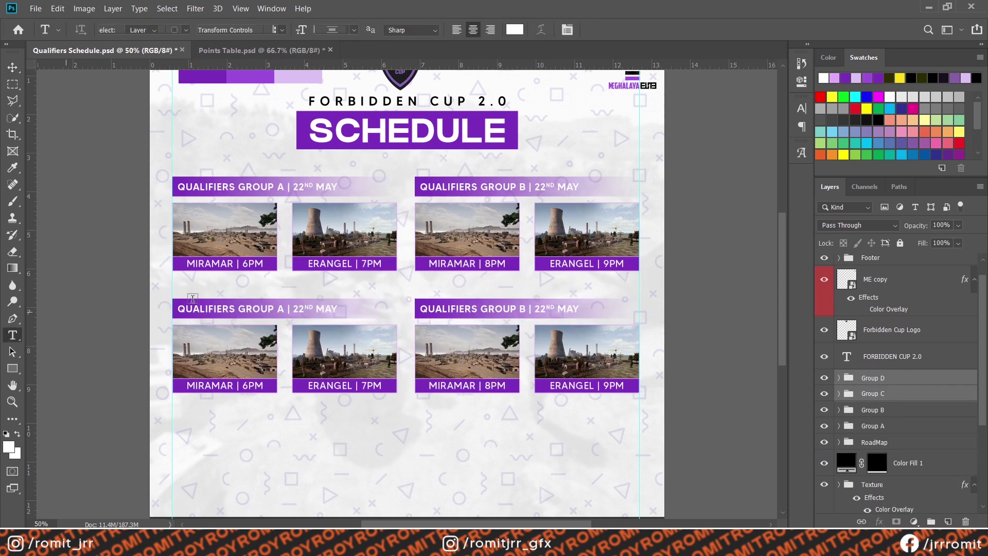
{"action": "double_click", "coordinate": [281, 308]}
{"action": "left_click", "coordinate": [342, 352]}
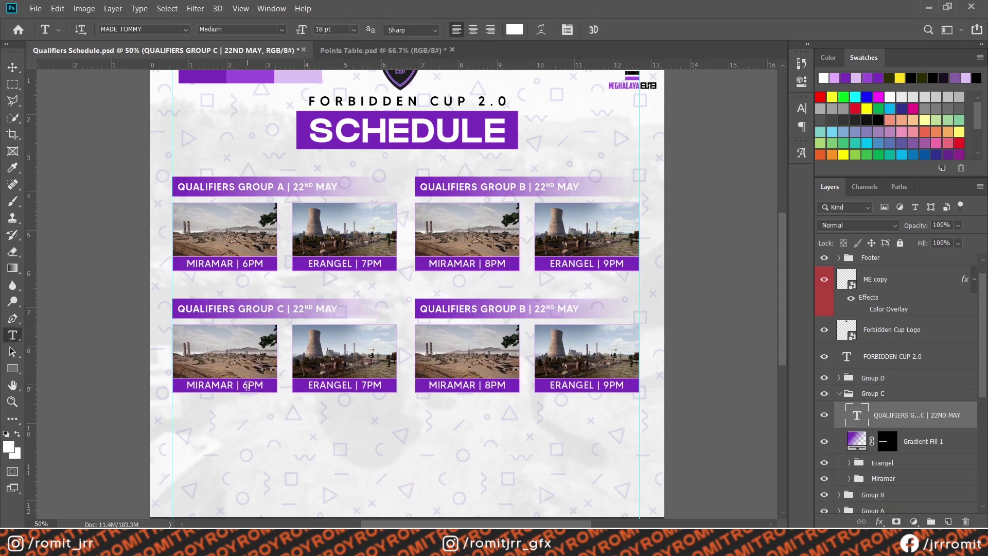
Step: Change Group C's card labels to MIRAMAR | 10PM and ERANGEL | 11PM
{"action": "left_click", "coordinate": [245, 385]}
{"action": "scroll", "coordinate": [367, 355], "scroll_direction": "down", "scroll_amount": 5}
{"action": "scroll", "coordinate": [367, 355], "scroll_direction": "up", "scroll_amount": 5}
{"action": "scroll", "coordinate": [410, 228], "scroll_direction": "down", "scroll_amount": 4}
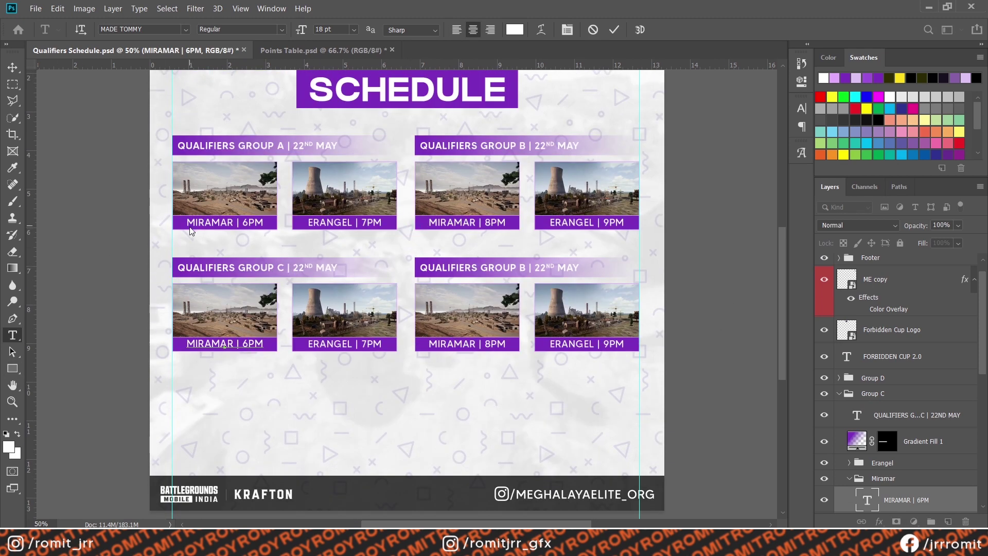
{"action": "left_click", "coordinate": [137, 275]}
{"action": "left_click", "coordinate": [365, 343]}
{"action": "key", "text": "BackSpace"}
{"action": "type", "text": "11"}
{"action": "left_click", "coordinate": [45, 296]}
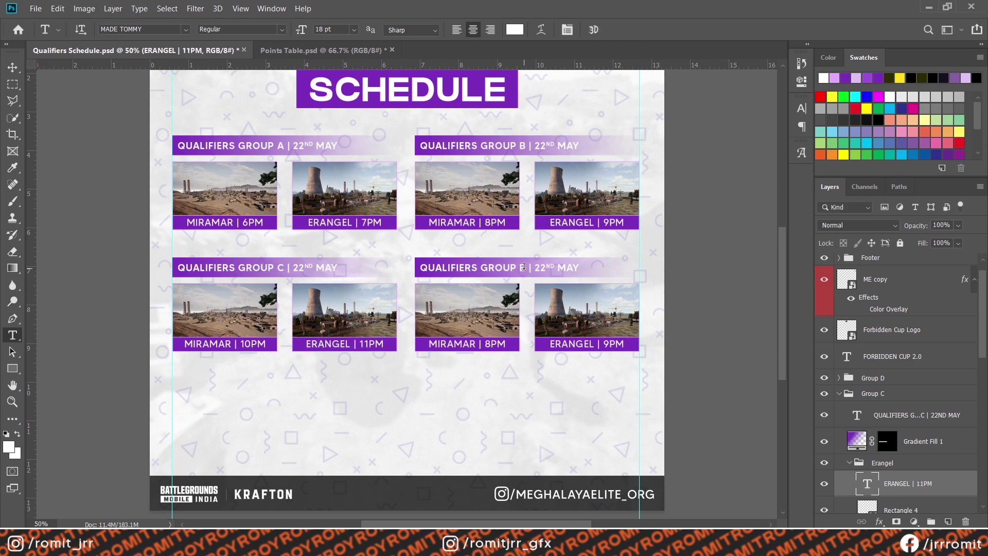
Step: Update the last block's heading to QUALIFIERS GROUP D | 23RD MAY and its labels to MIRAMAR | 6PM and ERANGEL | 7PM
{"action": "left_click", "coordinate": [526, 267]}
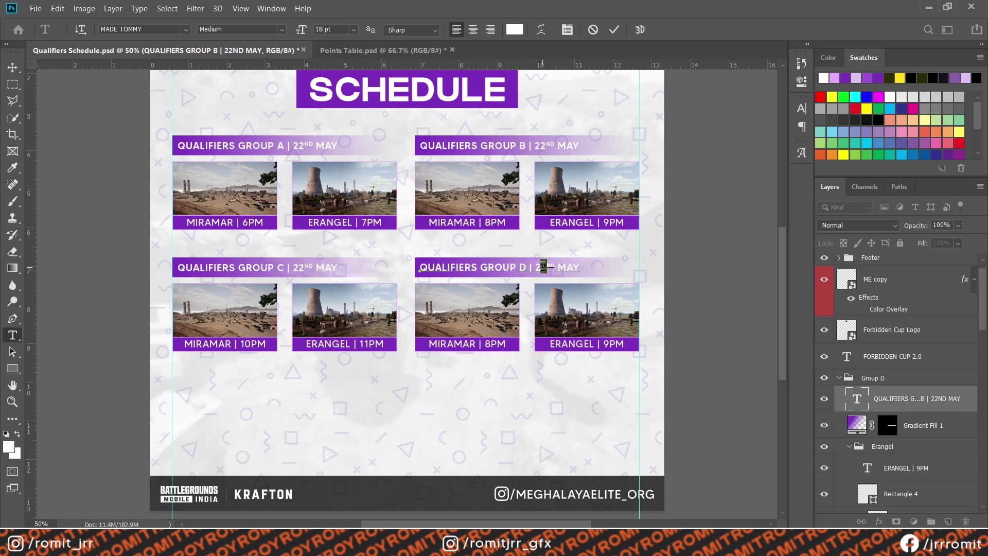
{"action": "left_click_drag", "start_coordinate": [484, 344], "coordinate": [491, 343]}
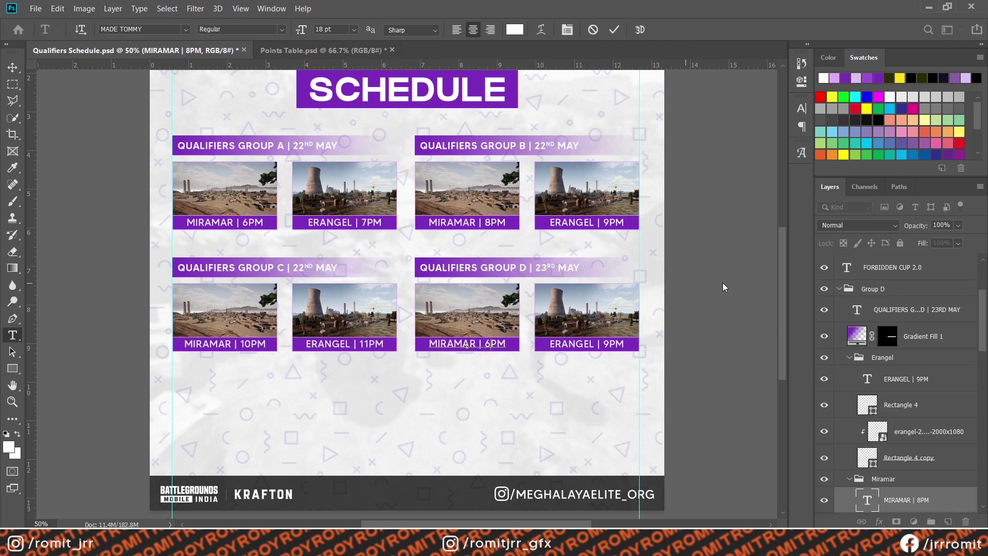
{"action": "left_click_drag", "start_coordinate": [610, 343], "coordinate": [602, 343]}
{"action": "type", "text": "7"}
{"action": "left_click", "coordinate": [699, 277]}
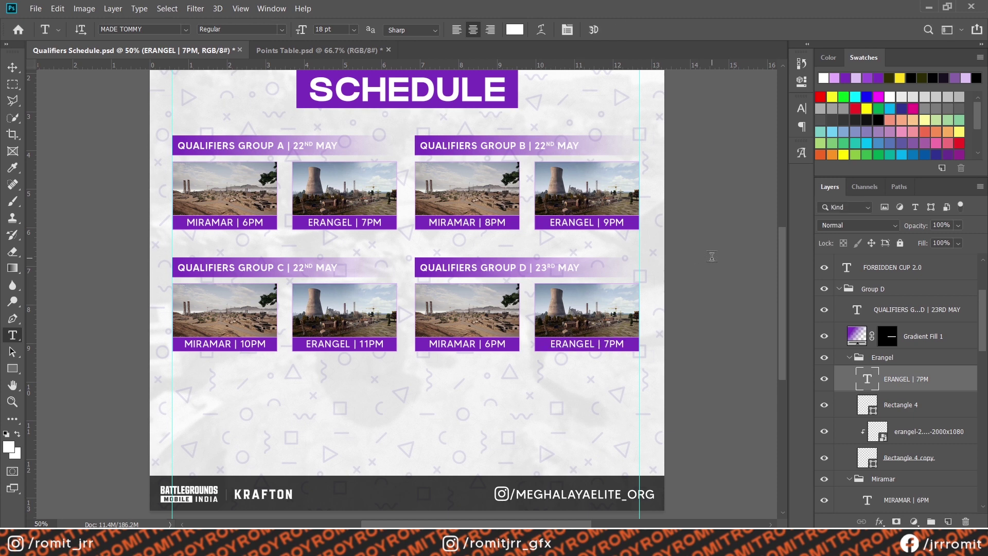
Step: Move Group C down above the footer and Group B into the gap between it and Group A in the first column
{"action": "left_click", "coordinate": [839, 289]}
{"action": "left_click", "coordinate": [839, 304]}
{"action": "left_click", "coordinate": [862, 306]}
{"action": "key", "text": "v"}
{"action": "left_click_drag", "start_coordinate": [298, 294], "coordinate": [298, 402]}
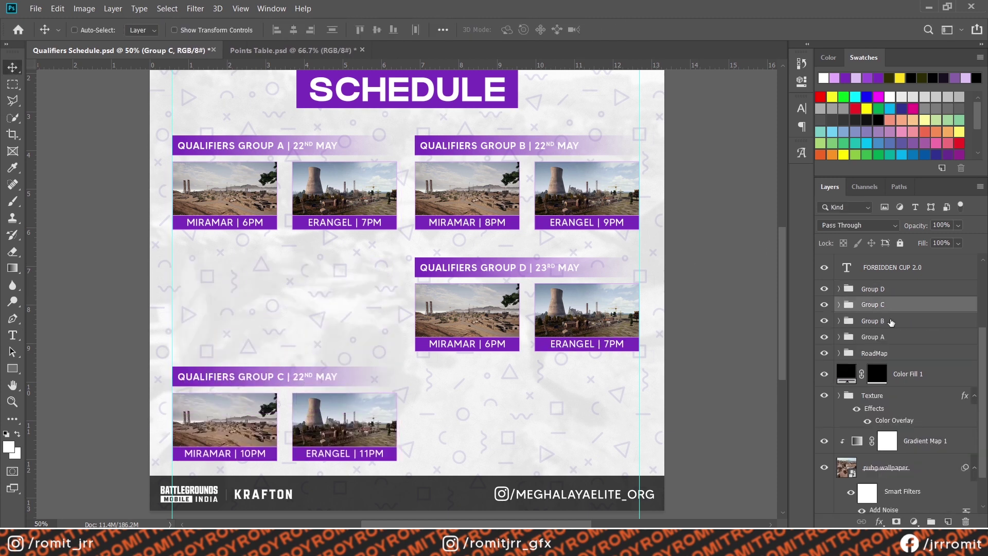
{"action": "left_click", "coordinate": [891, 322]}
{"action": "left_click_drag", "start_coordinate": [492, 230], "coordinate": [253, 343]}
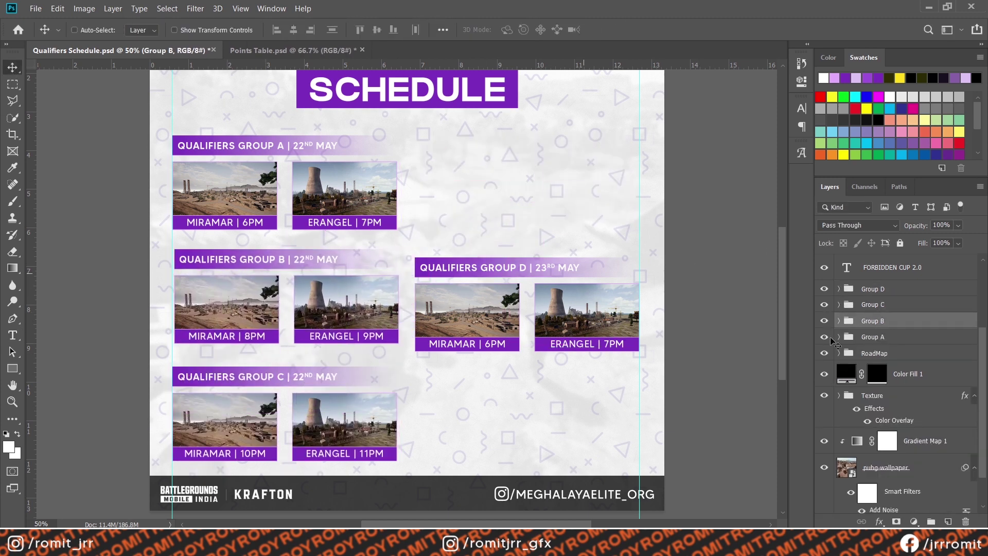
Step: Distribute Groups A, B and C evenly in the first column and move Group D straight up beside Group A
{"action": "left_click", "coordinate": [869, 336], "text": "ctrl"}
{"action": "left_click", "coordinate": [872, 304], "text": "ctrl"}
{"action": "left_click", "coordinate": [332, 29]}
{"action": "left_click", "coordinate": [879, 292]}
{"action": "left_click_drag", "start_coordinate": [476, 296], "coordinate": [477, 174]}
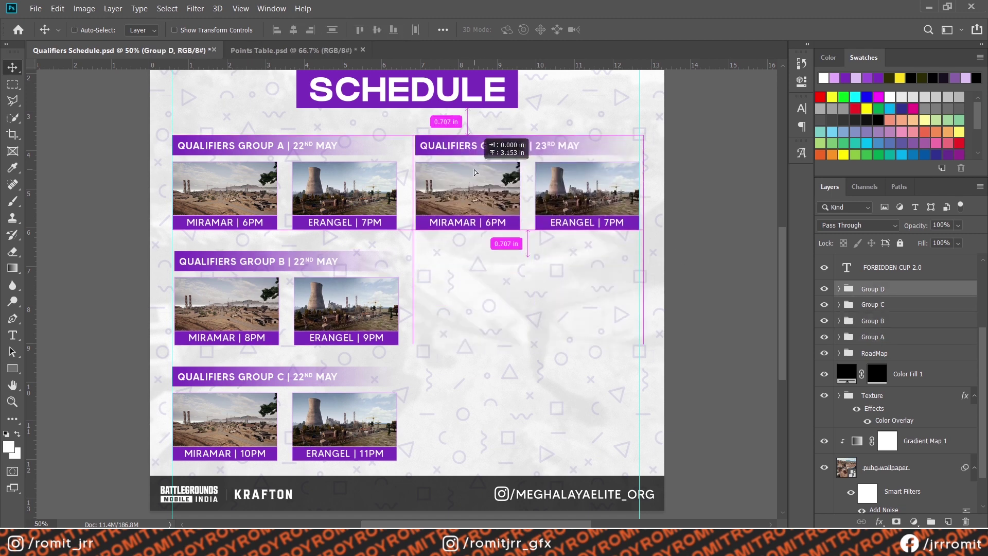
Step: Duplicate Groups B and C and place the copies below Group D, level with the originals
{"action": "left_click", "coordinate": [877, 306]}
{"action": "left_click", "coordinate": [878, 317], "text": "ctrl"}
{"action": "key", "text": "ctrl+j"}
{"action": "left_click_drag", "start_coordinate": [879, 306], "coordinate": [880, 283]}
{"action": "left_click_drag", "start_coordinate": [288, 331], "coordinate": [530, 331]}
Step: Change the headings of the two duplicated blocks to QUALIFIERS GROUP E and QUALIFIERS GROUP F
{"action": "double_click", "coordinate": [521, 261]}
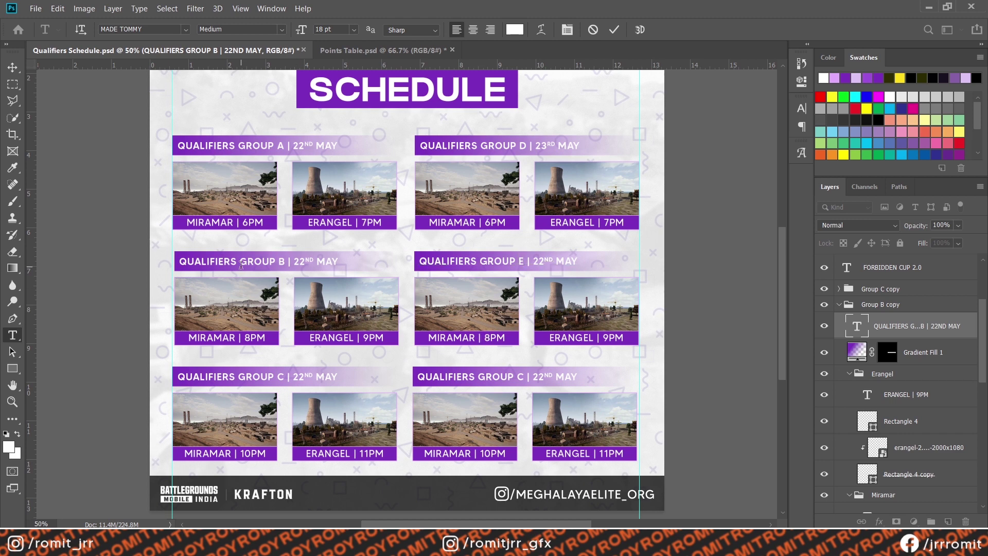
{"action": "key", "text": "ctrl+Return"}
{"action": "double_click", "coordinate": [521, 376]}
{"action": "type", "text": "F"}
{"action": "key", "text": "ctrl+Return"}
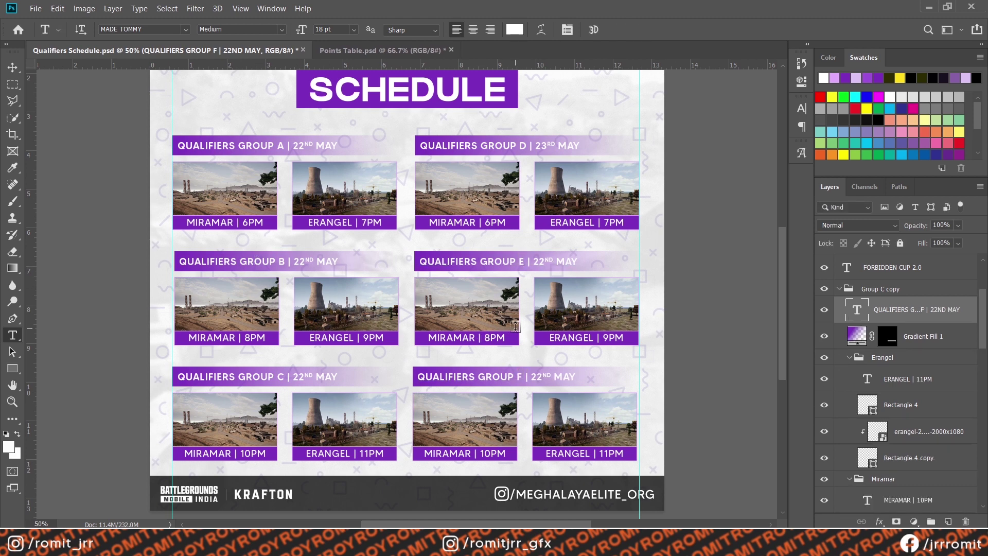
Step: Change the dates in the Group E and Group F headings to 23RD MAY
{"action": "left_click", "coordinate": [544, 261]}
{"action": "left_click_drag", "start_coordinate": [542, 377], "coordinate": [537, 375]}
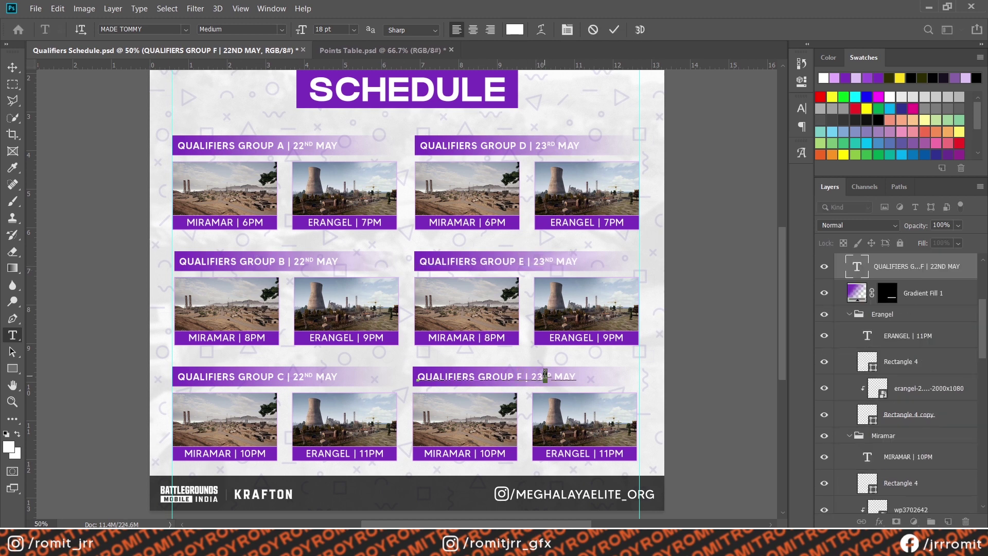
{"action": "left_click_drag", "start_coordinate": [550, 261], "coordinate": [544, 260]}
{"action": "type", "text": "R"}
{"action": "key", "text": "ctrl+Return"}
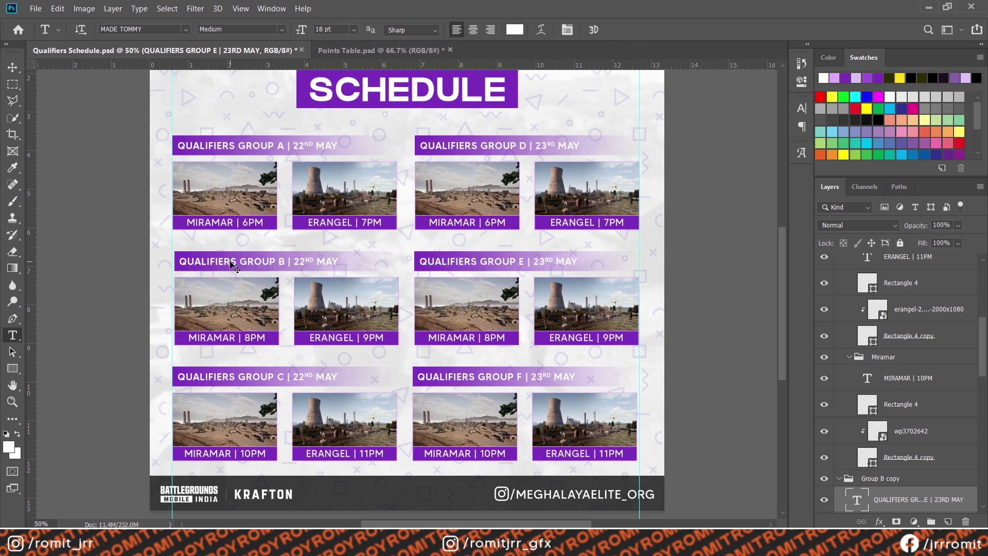
Step: Collapse the two copied layer groups and rename them Group E and Group F
{"action": "key", "text": "ctrl+minus"}
{"action": "scroll", "coordinate": [952, 348], "scroll_direction": "up", "scroll_amount": 3}
{"action": "left_click", "coordinate": [839, 327]}
{"action": "left_click", "coordinate": [839, 343]}
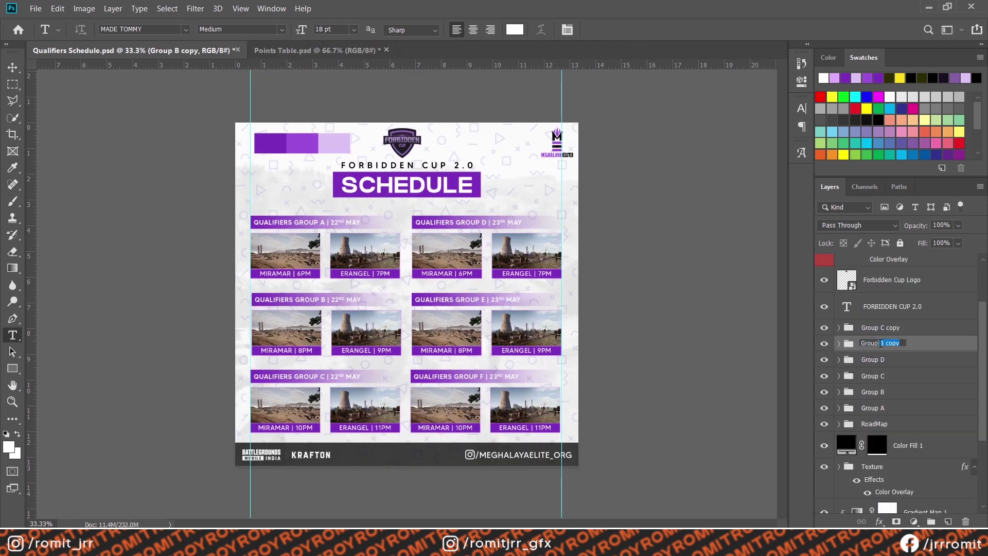
{"action": "key", "text": "BackSpace"}
{"action": "double_click", "coordinate": [898, 328]}
Step: Shift all six groups, A through F, up together by three large nudges
{"action": "left_click", "coordinate": [872, 407], "text": "shift"}
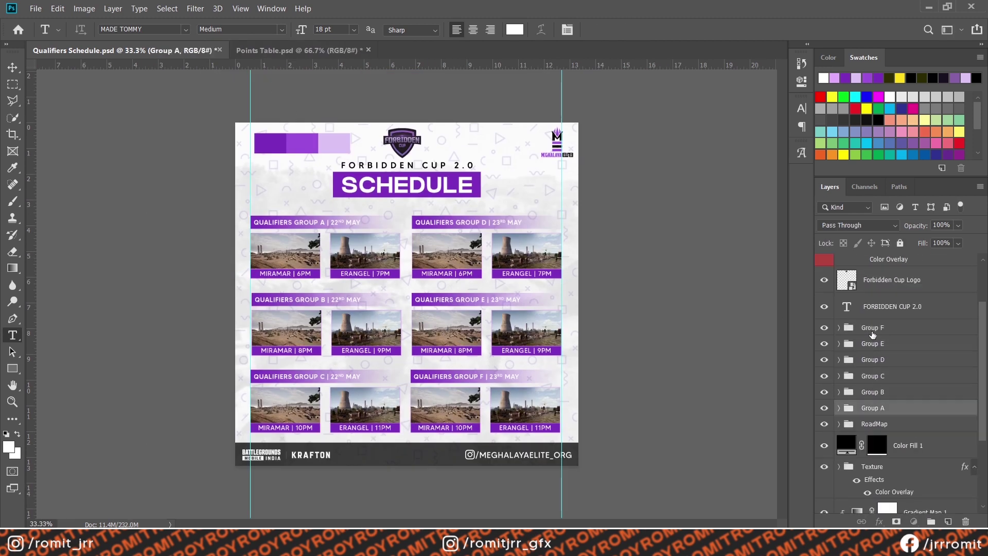
{"action": "left_click", "coordinate": [13, 68]}
{"action": "key", "text": "shift+Up"}
{"action": "key", "text": "shift+Up"}
{"action": "key", "text": "shift+Up"}
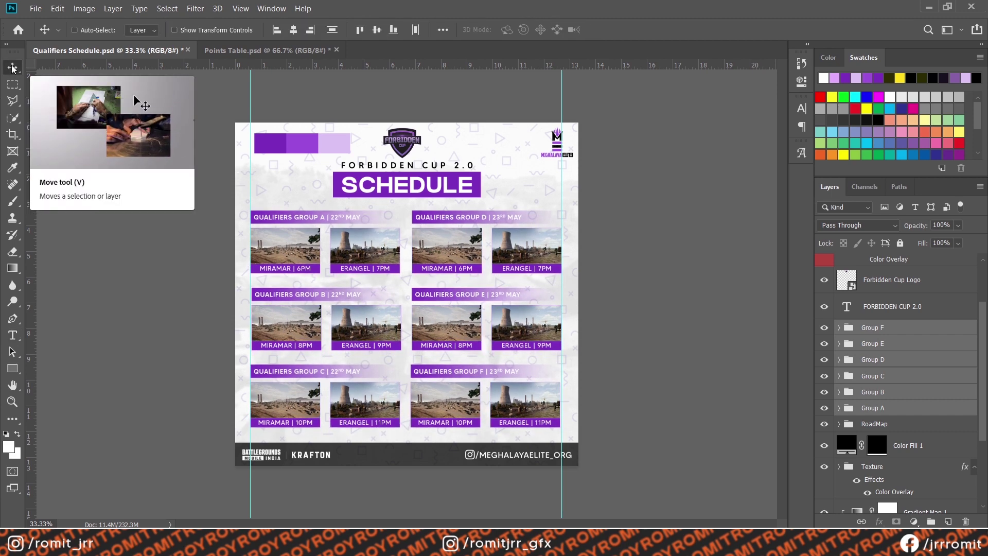
Step: Align Groups D, E and F on their horizontal centers and nudge them against the right guide
{"action": "key", "text": "ctrl+plus"}
{"action": "left_click", "coordinate": [844, 328]}
{"action": "left_click", "coordinate": [869, 364], "text": "shift"}
{"action": "left_click", "coordinate": [293, 29]}
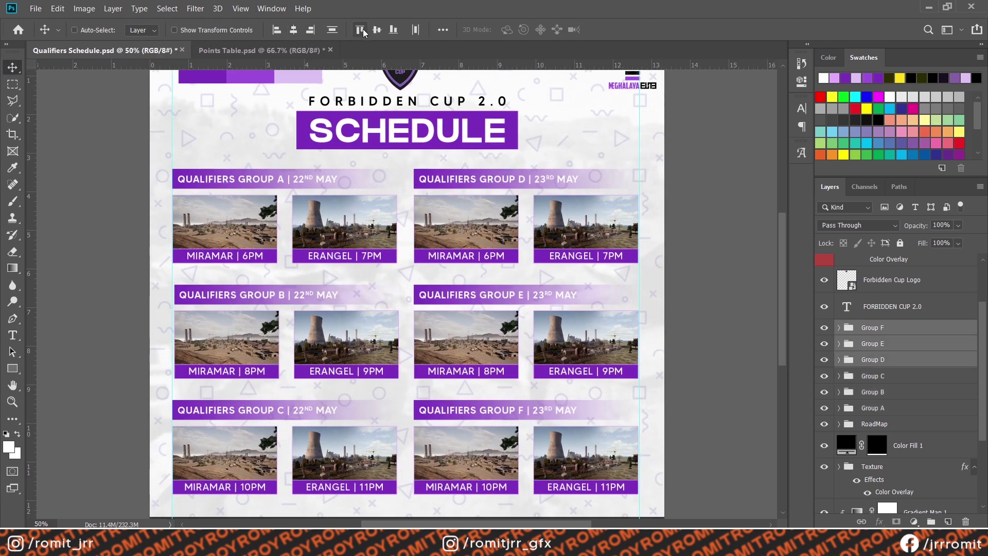
{"action": "key", "text": "Right"}
{"action": "key", "text": "Right"}
Step: Align Groups A, B and C on their horizontal centers and nudge them against the left guide
{"action": "left_click", "coordinate": [873, 375]}
{"action": "left_click", "coordinate": [873, 407], "text": "shift"}
{"action": "left_click", "coordinate": [294, 29]}
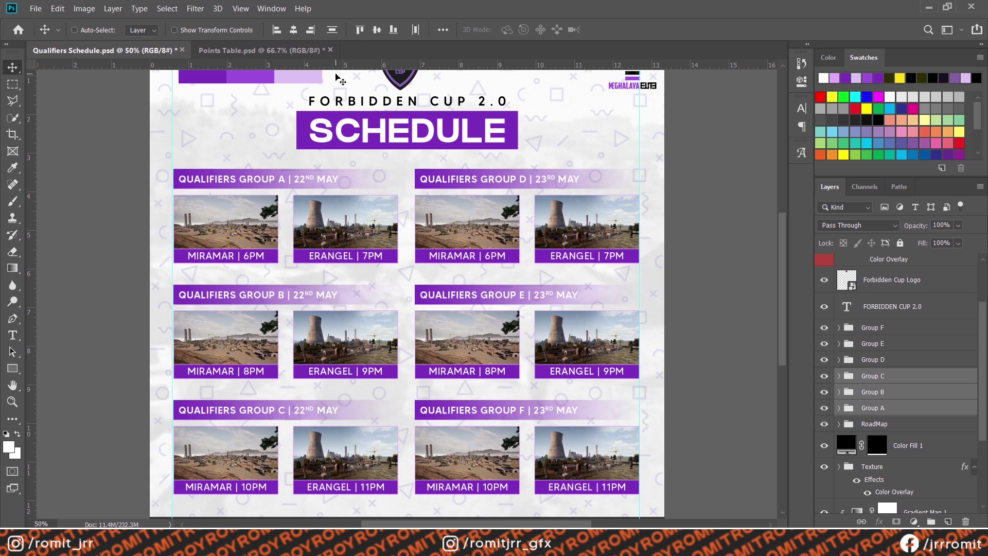
{"action": "key", "text": "Left"}
{"action": "key", "text": "Left"}
Step: Hide the Colours layer group so the palette blocks no longer show on the poster
{"action": "scroll", "coordinate": [340, 79], "scroll_direction": "up", "scroll_amount": 3}
{"action": "scroll", "coordinate": [874, 334], "scroll_direction": "up", "scroll_amount": 3}
{"action": "left_click", "coordinate": [824, 261]}
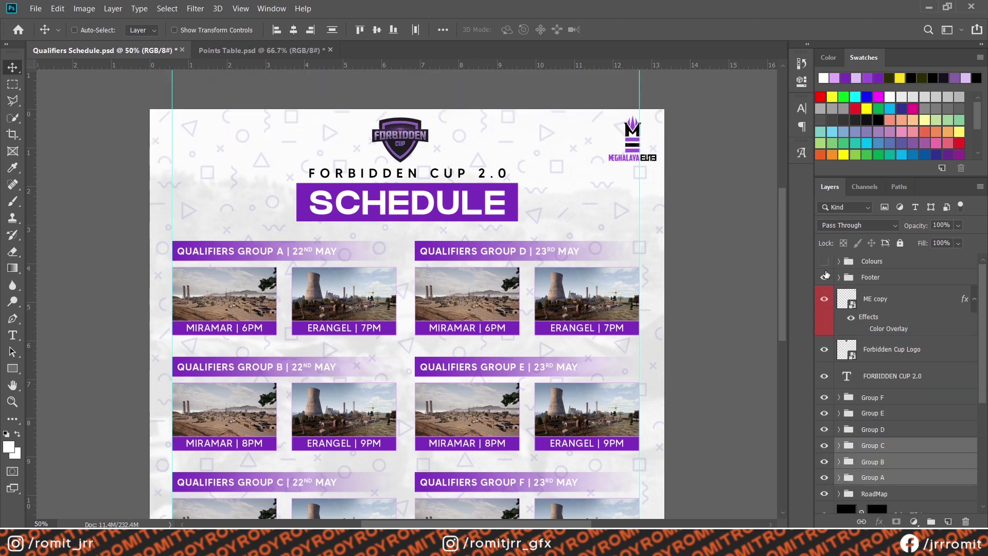
Step: Select the purple rectangle behind SCHEDULE and add a gradient fill layer limited to that area
{"action": "key", "text": "m"}
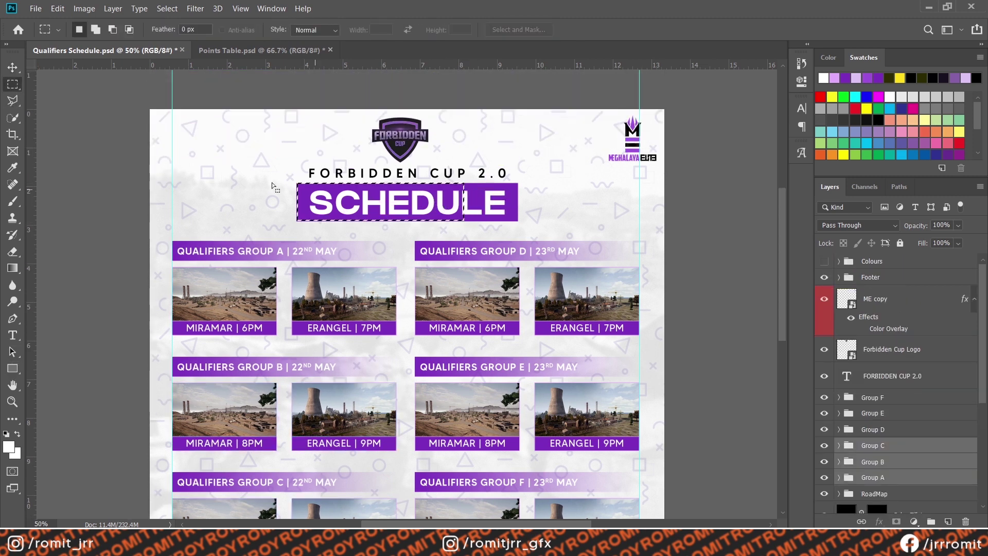
{"action": "left_click_drag", "start_coordinate": [297, 182], "coordinate": [518, 221]}
{"action": "scroll", "coordinate": [904, 496], "scroll_direction": "down", "scroll_amount": 2}
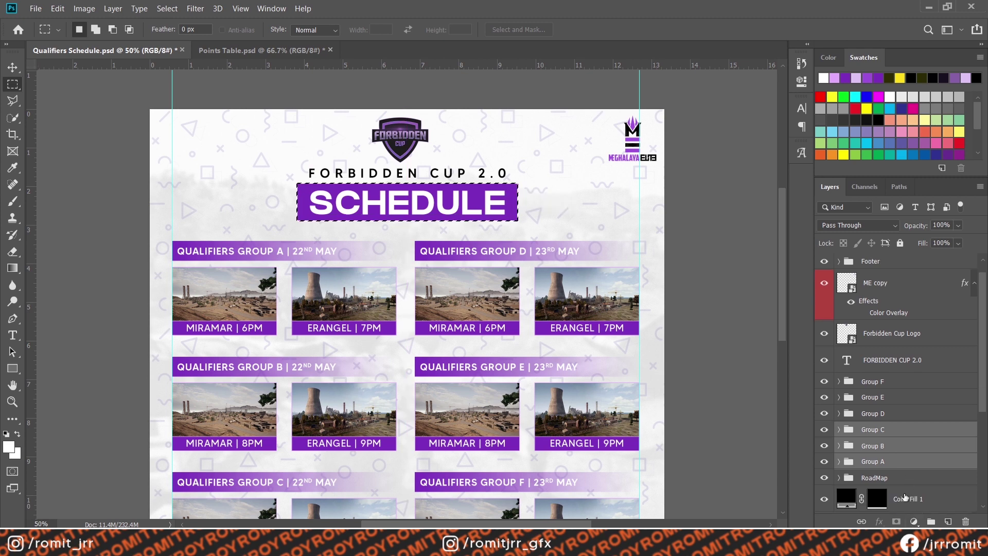
{"action": "left_click", "coordinate": [903, 496]}
{"action": "left_click", "coordinate": [913, 521]}
{"action": "left_click", "coordinate": [906, 311]}
Step: Set both color stops of the Color to Transparent gradient to the title bar's purple and apply the fill
{"action": "left_click", "coordinate": [751, 249]}
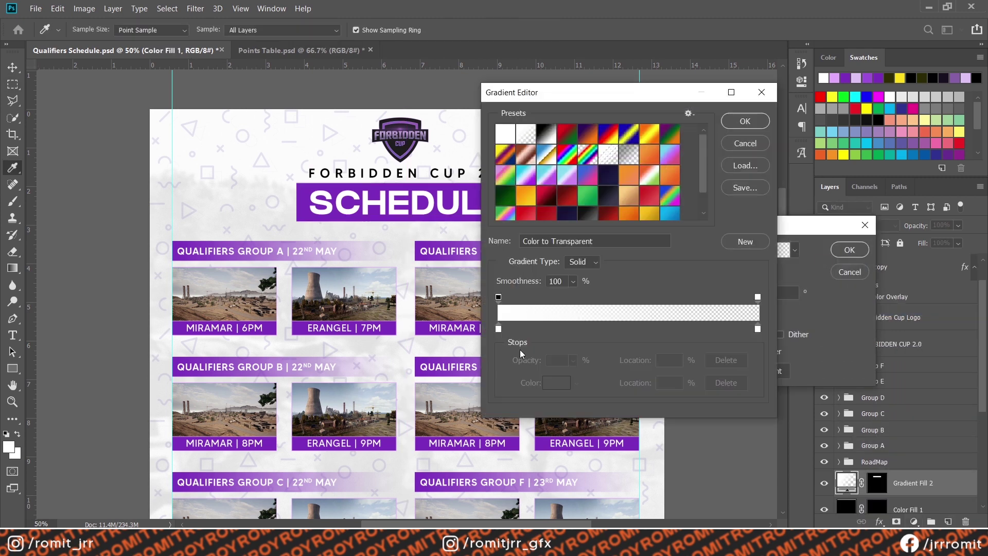
{"action": "double_click", "coordinate": [498, 328]}
{"action": "left_click", "coordinate": [302, 194]}
{"action": "left_click", "coordinate": [924, 301]}
{"action": "double_click", "coordinate": [758, 328]}
{"action": "left_click", "coordinate": [302, 196]}
{"action": "left_click", "coordinate": [924, 301]}
{"action": "left_click", "coordinate": [745, 121]}
{"action": "left_click", "coordinate": [849, 250]}
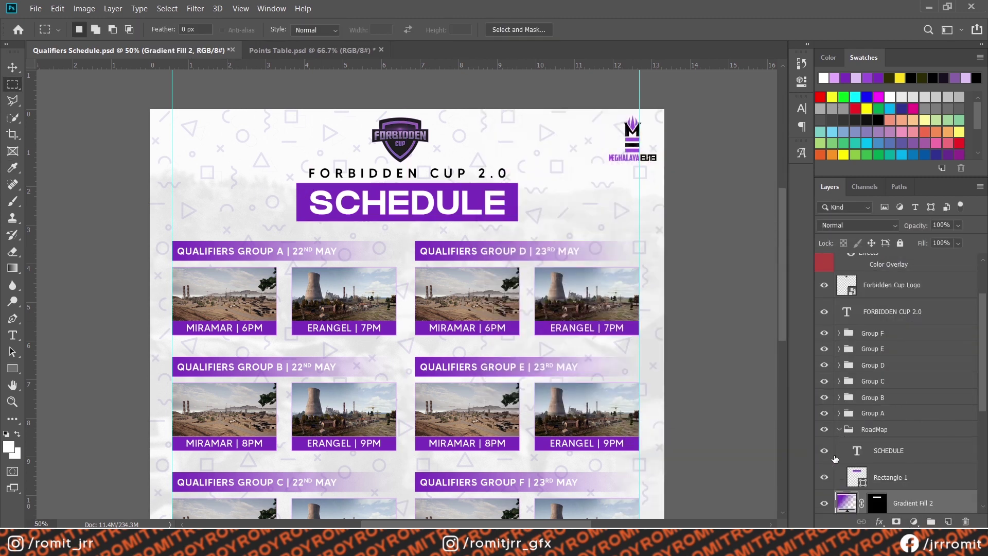
Step: Hide the title's solid rectangle, set the gradient fill's angle to 0 and place its layer directly beneath the SCHEDULE text
{"action": "left_click", "coordinate": [824, 476]}
{"action": "double_click", "coordinate": [847, 466]}
{"action": "type", "text": "0"}
{"action": "key", "text": "Return"}
{"action": "left_click_drag", "start_coordinate": [900, 467], "coordinate": [898, 435]}
Step: Stretch the title's gradient bar so it spans from the left guide to the right guide
{"action": "key", "text": "ctrl+t"}
{"action": "left_click_drag", "start_coordinate": [296, 201], "coordinate": [265, 200]}
{"action": "key", "text": "ctrl+z"}
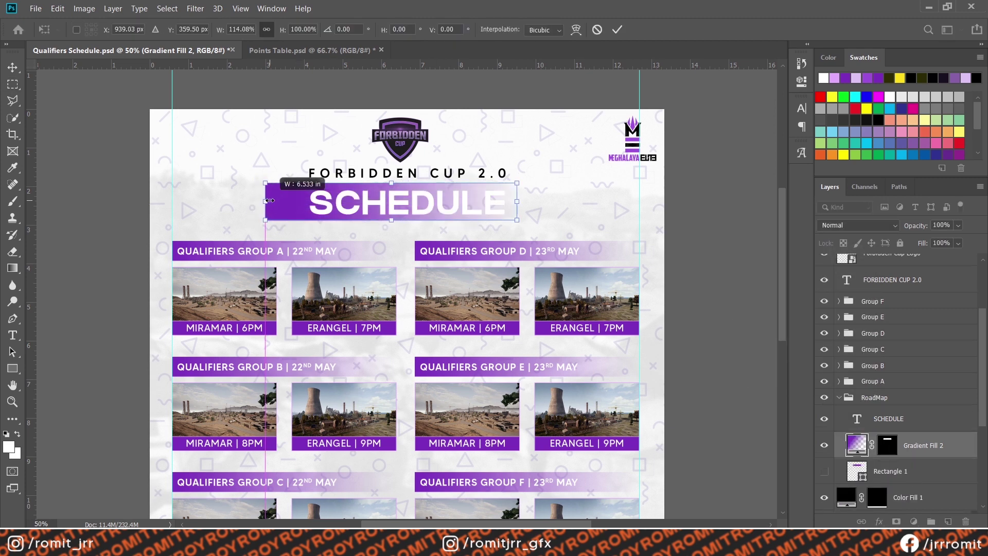
{"action": "left_click_drag", "start_coordinate": [517, 202], "coordinate": [639, 198]}
{"action": "left_click_drag", "start_coordinate": [265, 201], "coordinate": [172, 201]}
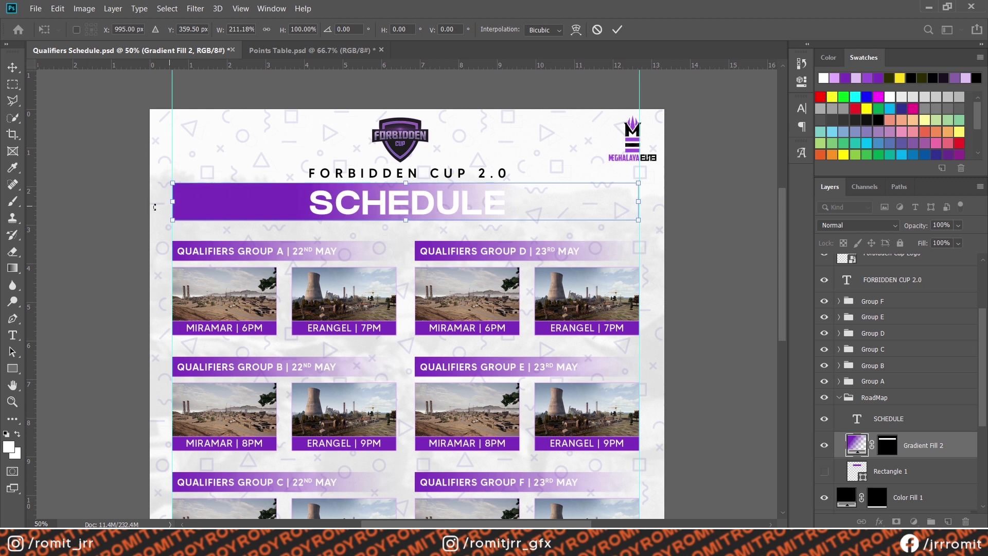
{"action": "key", "text": "Return"}
Step: Move the SCHEDULE text to the left end of the gradient bar
{"action": "key", "text": "m"}
{"action": "left_click", "coordinate": [890, 424]}
{"action": "key", "text": "v"}
{"action": "left_click_drag", "start_coordinate": [354, 201], "coordinate": [225, 196]}
Step: Rename the RoadMap layer group to Schedule and collapse it
{"action": "double_click", "coordinate": [875, 396]}
{"action": "type", "text": "Schedule"}
{"action": "key", "text": "Return"}
{"action": "left_click", "coordinate": [838, 397]}
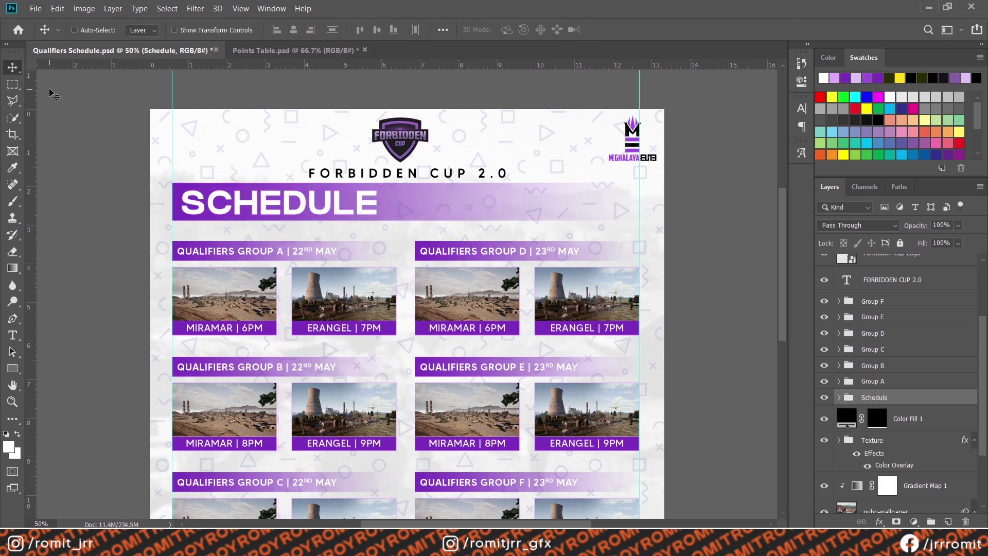
Step: Nudge the Schedule banner group slightly down, away from the FORBIDDEN CUP 2.0 line
{"action": "key", "text": "Down"}
{"action": "key", "text": "Down"}
{"action": "key", "text": "Down"}
{"action": "key", "text": "Down"}
{"action": "key", "text": "Down"}
{"action": "key", "text": "Down"}
{"action": "key", "text": "ctrl+minus"}
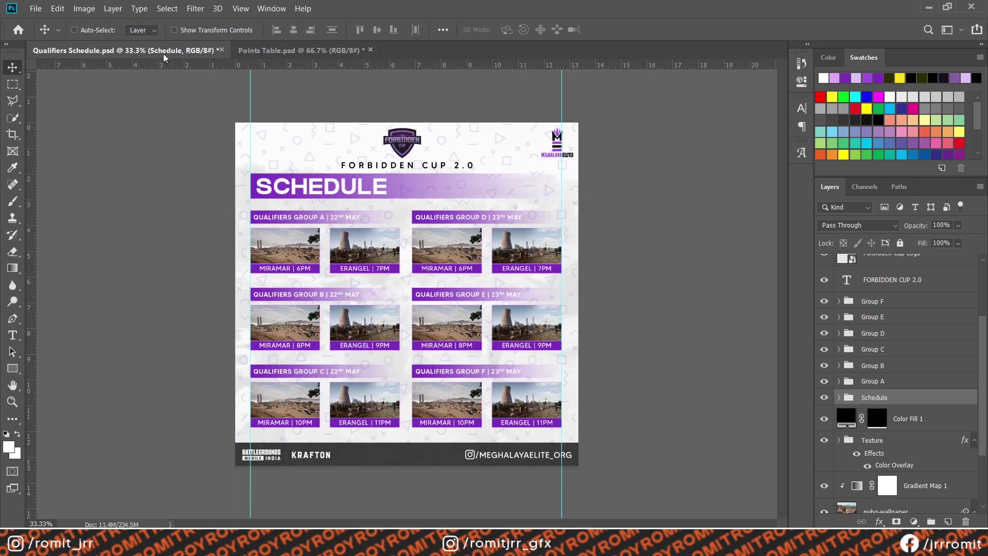
Step: Move the Forbidden Cup logo to the poster's upper-left corner and the FORBIDDEN CUP 2.0 text to the left guide
{"action": "scroll", "coordinate": [868, 386], "scroll_direction": "up", "scroll_amount": 3}
{"action": "left_click_drag", "start_coordinate": [400, 144], "coordinate": [252, 147]}
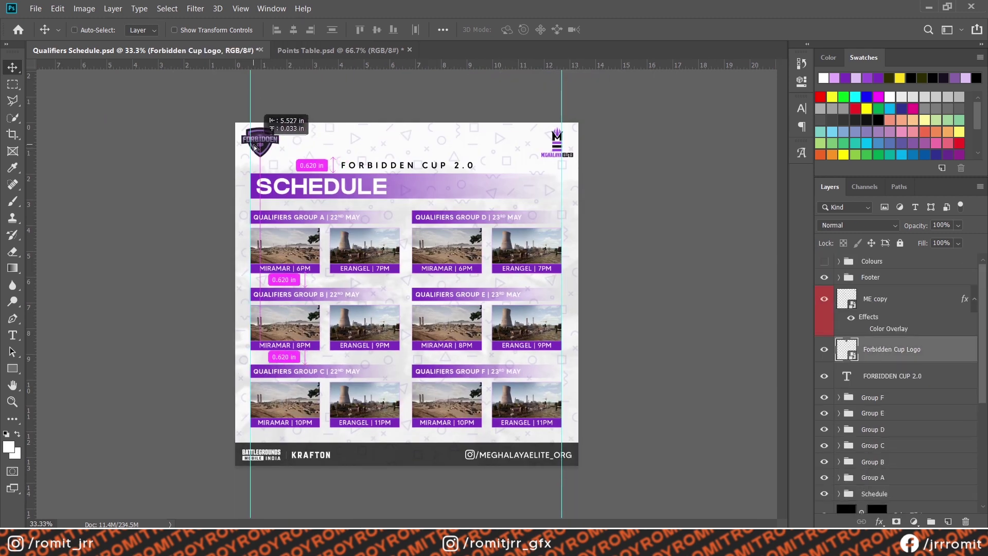
{"action": "left_click_drag", "start_coordinate": [442, 170], "coordinate": [352, 170]}
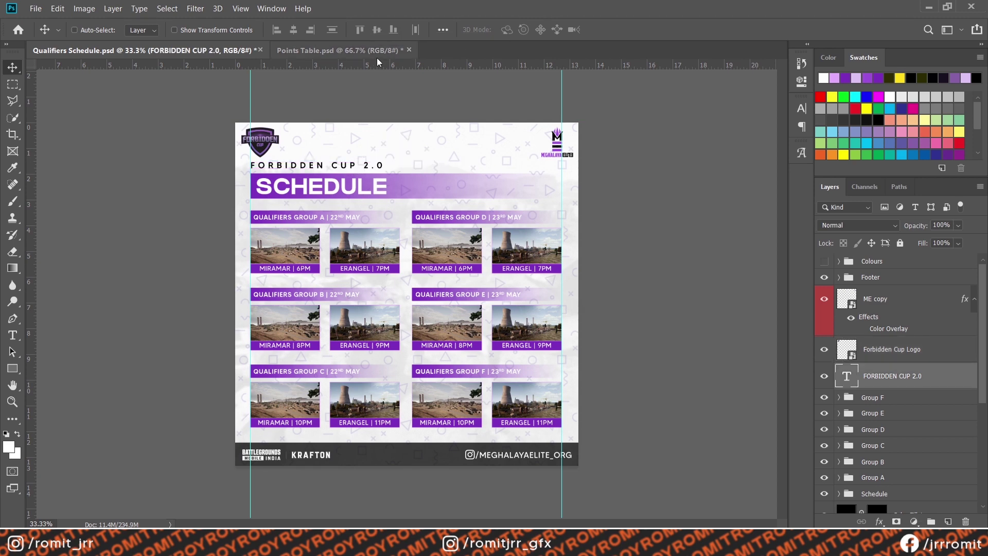
Step: Left-align the FORBIDDEN CUP 2.0 text and set its start flush with the left guide
{"action": "key", "text": "ctrl+plus"}
{"action": "scroll", "coordinate": [377, 154], "scroll_direction": "up", "scroll_amount": 2}
{"action": "double_click", "coordinate": [360, 172]}
{"action": "left_click", "coordinate": [455, 29]}
{"action": "key", "text": "ctrl+Return"}
{"action": "left_click_drag", "start_coordinate": [415, 177], "coordinate": [317, 177]}
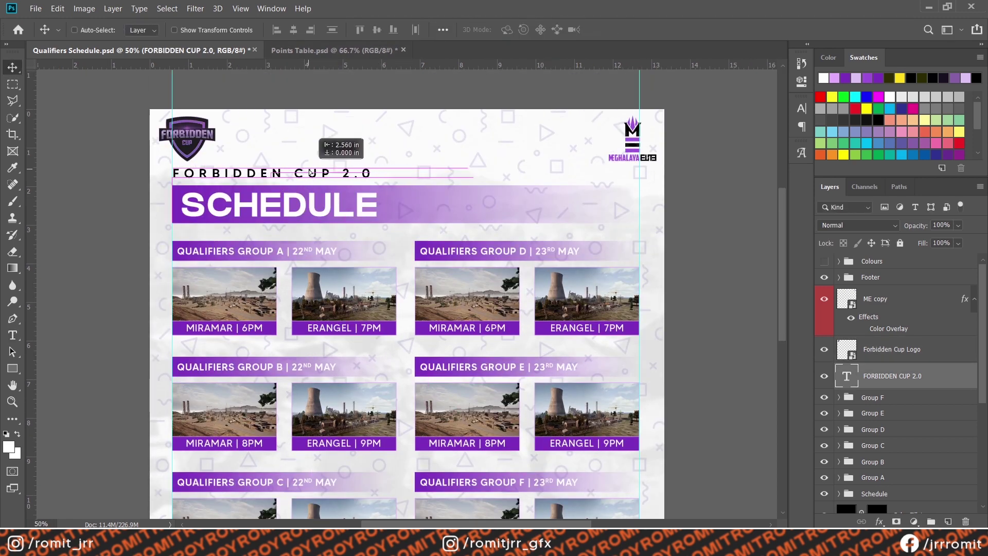
Step: Swap the corners of the two logos and scale down the Meghalaya Elite logo in the poster's upper-left corner
{"action": "mouse_move", "coordinate": [187, 137]}
{"action": "left_mouse_down", "text": "ctrl"}
{"action": "mouse_move", "coordinate": [622, 141]}
{"action": "mouse_move", "coordinate": [181, 142]}
{"action": "mouse_move", "coordinate": [177, 152]}
{"action": "left_mouse_up", "text": "ctrl"}
{"action": "key", "text": "ctrl+t"}
{"action": "left_click", "coordinate": [12, 67]}
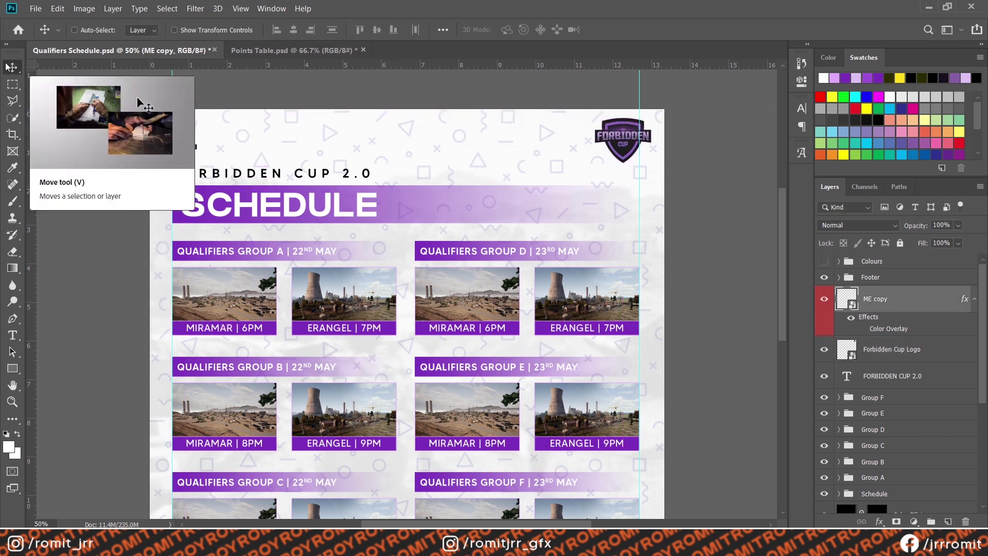
Step: Try the Forbidden Cup logo over the banner's right end, then place and fit it in the poster's upper-right corner
{"action": "left_click_drag", "start_coordinate": [607, 138], "coordinate": [626, 189], "text": "ctrl"}
{"action": "key", "text": "ctrl+minus"}
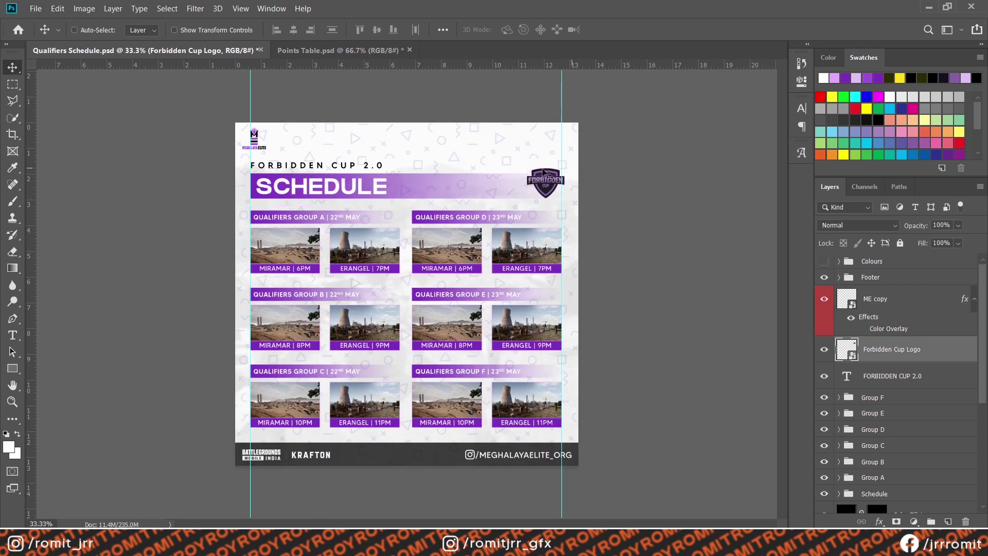
{"action": "left_click_drag", "start_coordinate": [540, 185], "coordinate": [534, 156]}
{"action": "key", "text": "ctrl+t"}
{"action": "key", "text": "Return"}
{"action": "key", "text": "ctrl+t"}
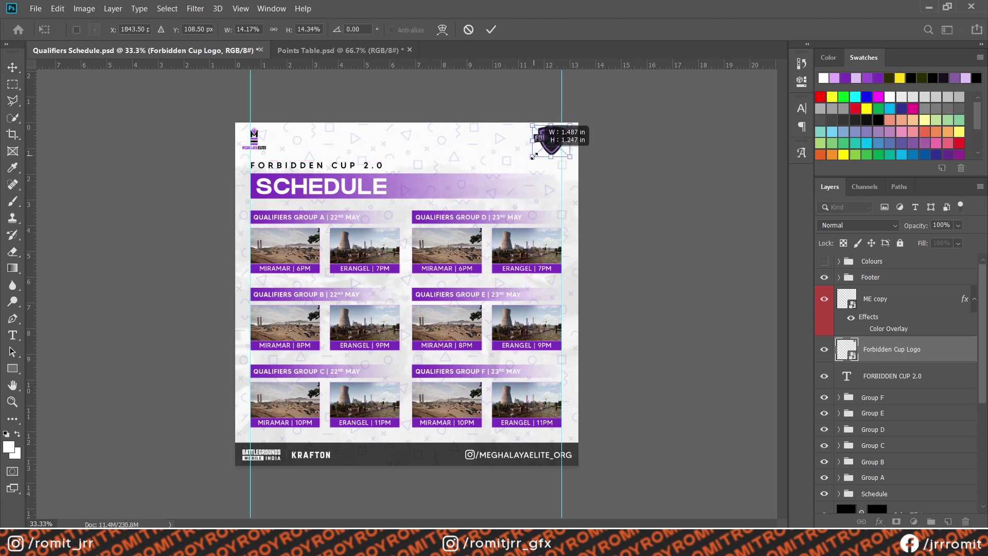
{"action": "key", "text": "Return"}
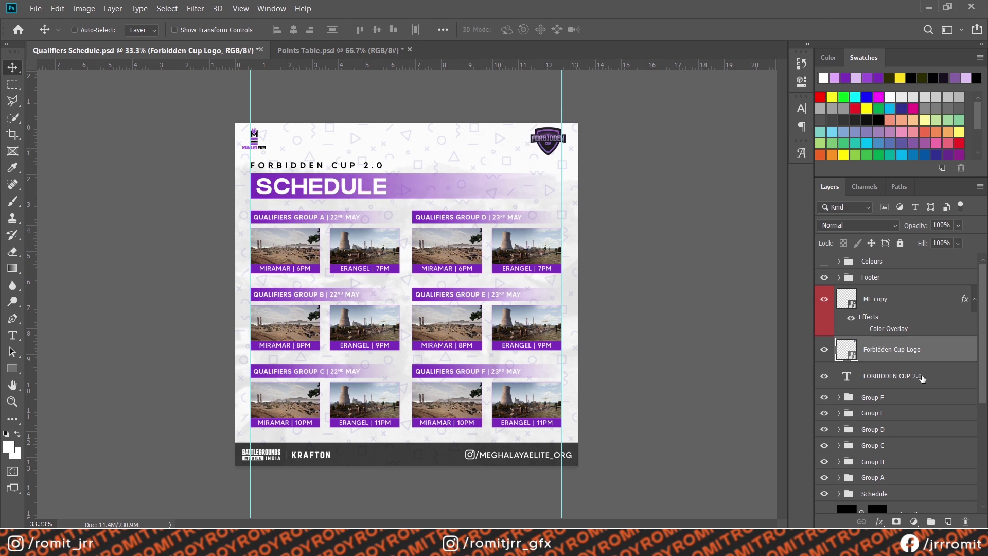
Step: Nudge the FORBIDDEN CUP 2.0 text, the Schedule banner and Groups A through F slightly up together
{"action": "left_click", "coordinate": [879, 400]}
{"action": "left_click", "coordinate": [875, 493], "text": "shift"}
{"action": "left_click", "coordinate": [882, 385], "text": "ctrl"}
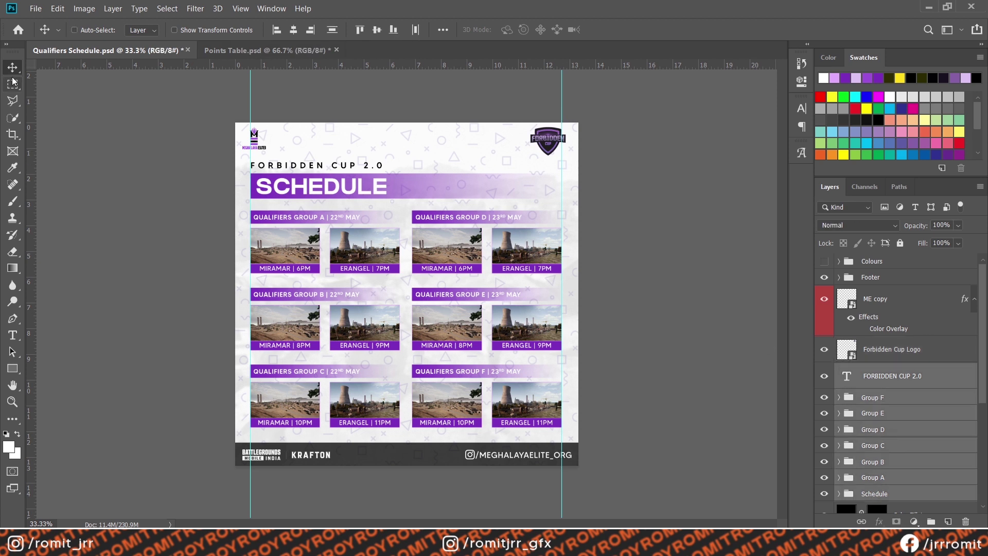
{"action": "key", "text": "Up"}
{"action": "key", "text": "Up"}
{"action": "key", "text": "Up"}
{"action": "key", "text": "Up"}
{"action": "key", "text": "Up"}
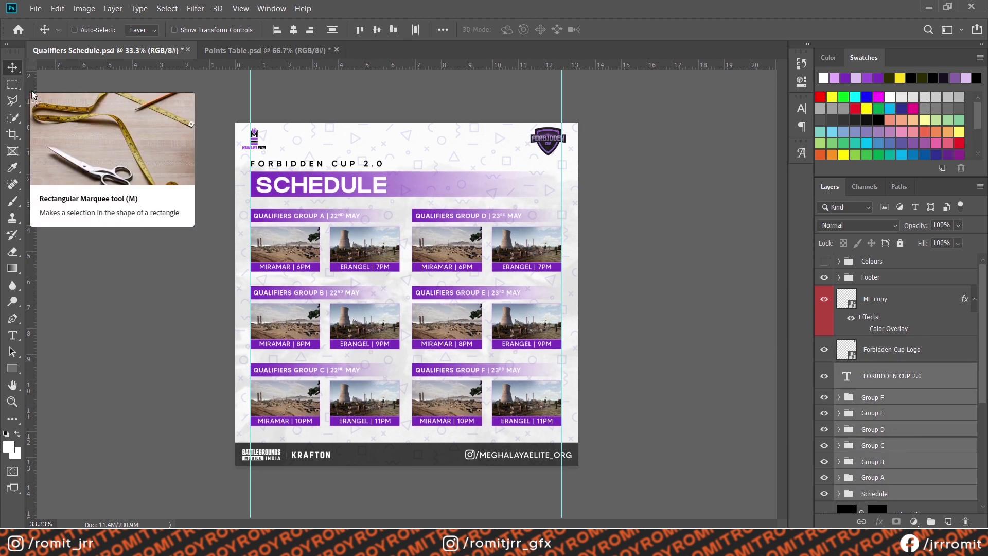